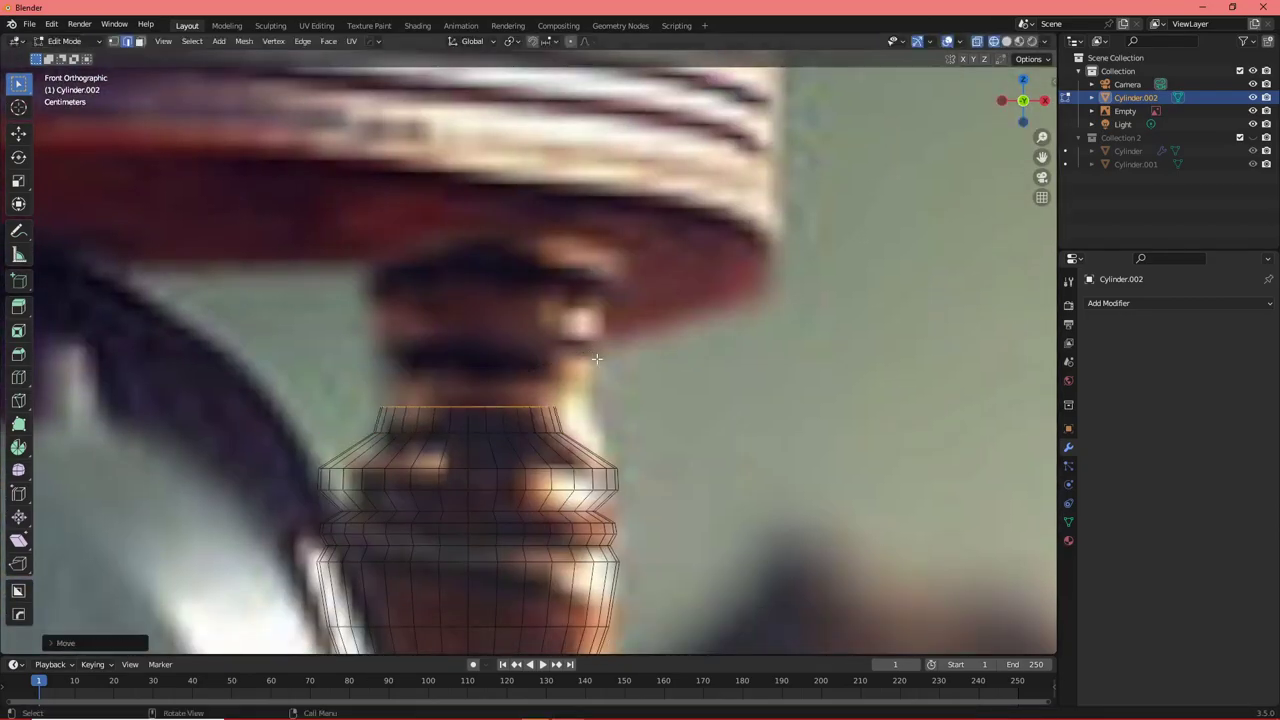
# - Extrude a new pillar ring upward, constrained to the Z axis
pyautogui.press('z')
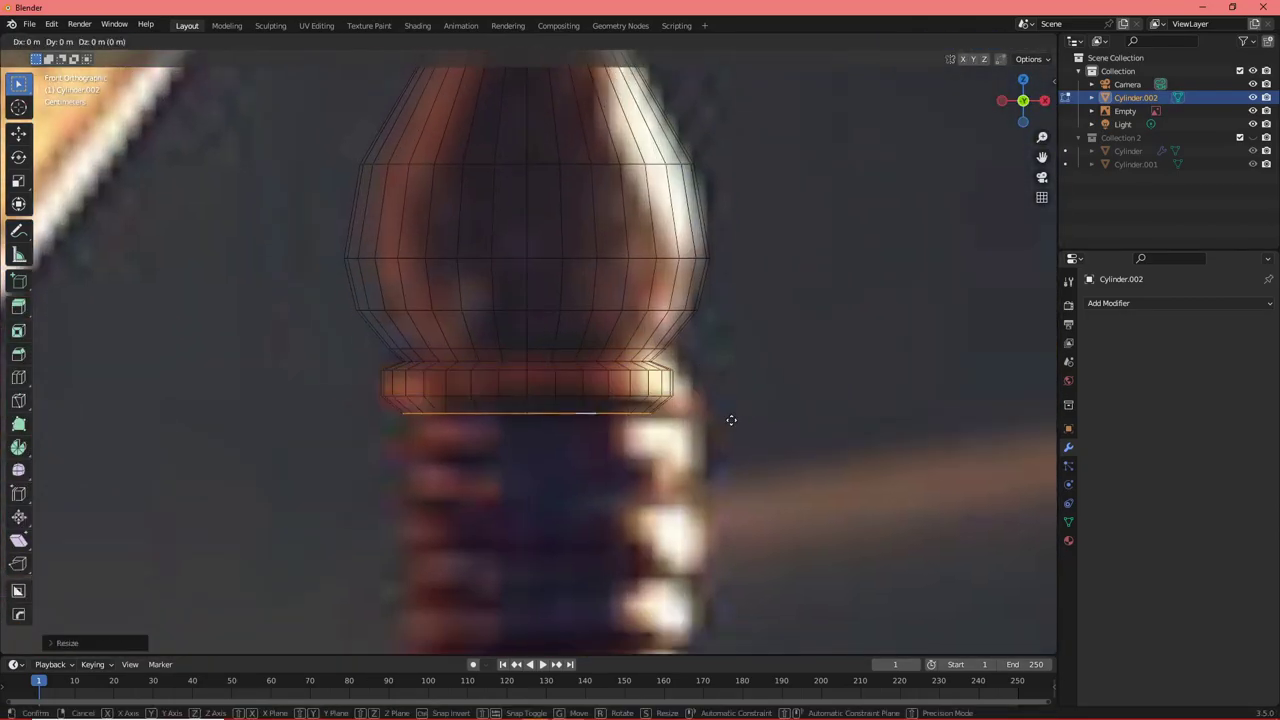
pyautogui.press('z')
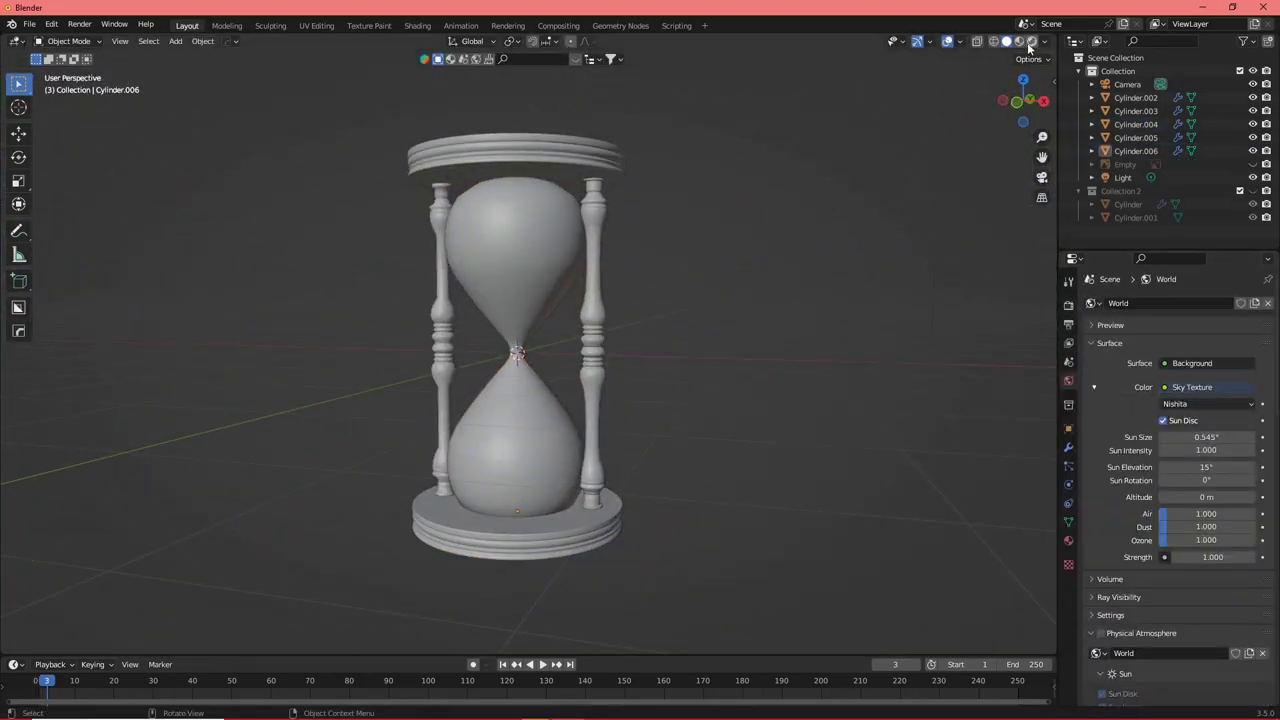
# - Switch the viewport to Rendered shading to preview the hourglass under sky lighting
pyautogui.click(1030, 44)
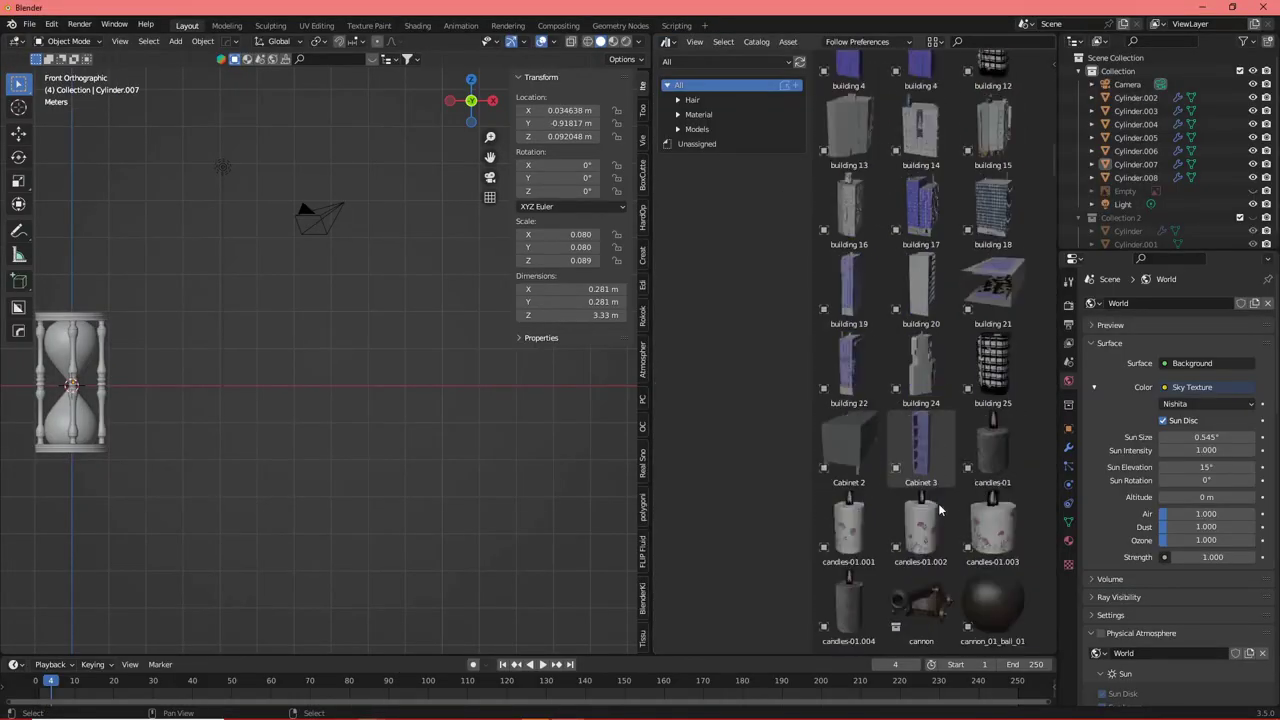
# - Regenerate the sand landscape with the canyons preset
pyautogui.scroll(-10, 940, 485)
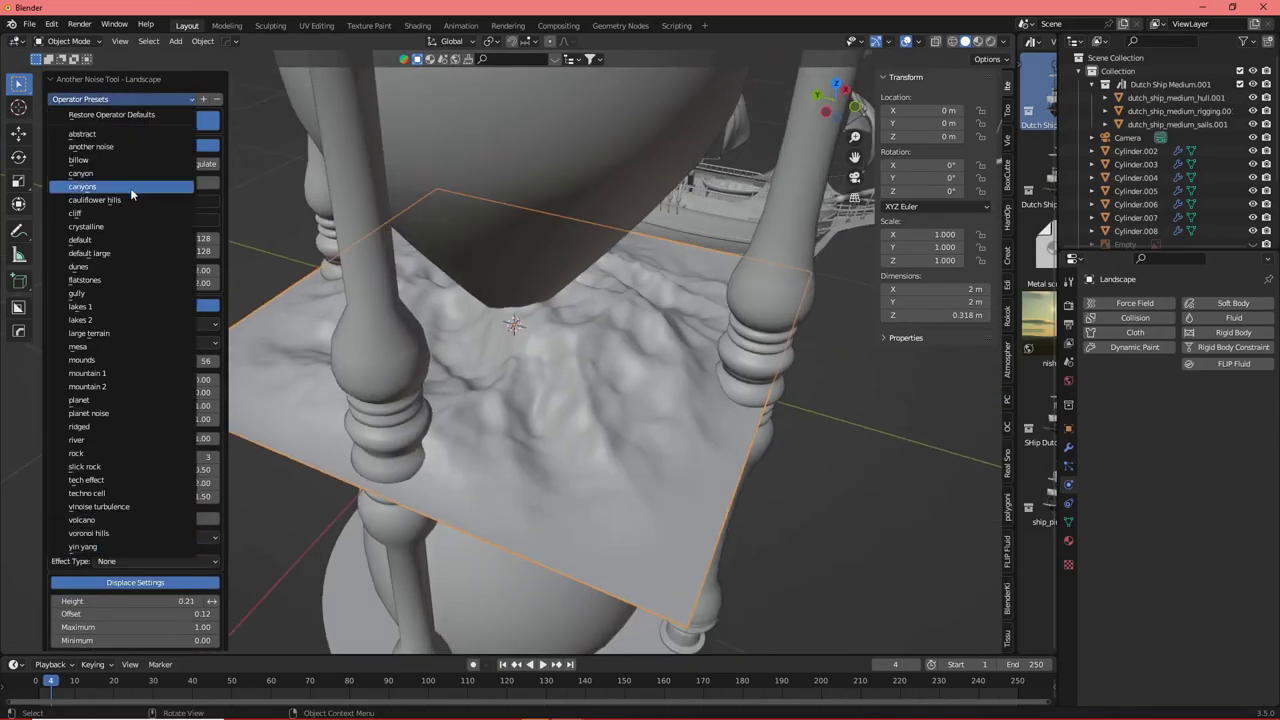
pyautogui.click(131, 188)
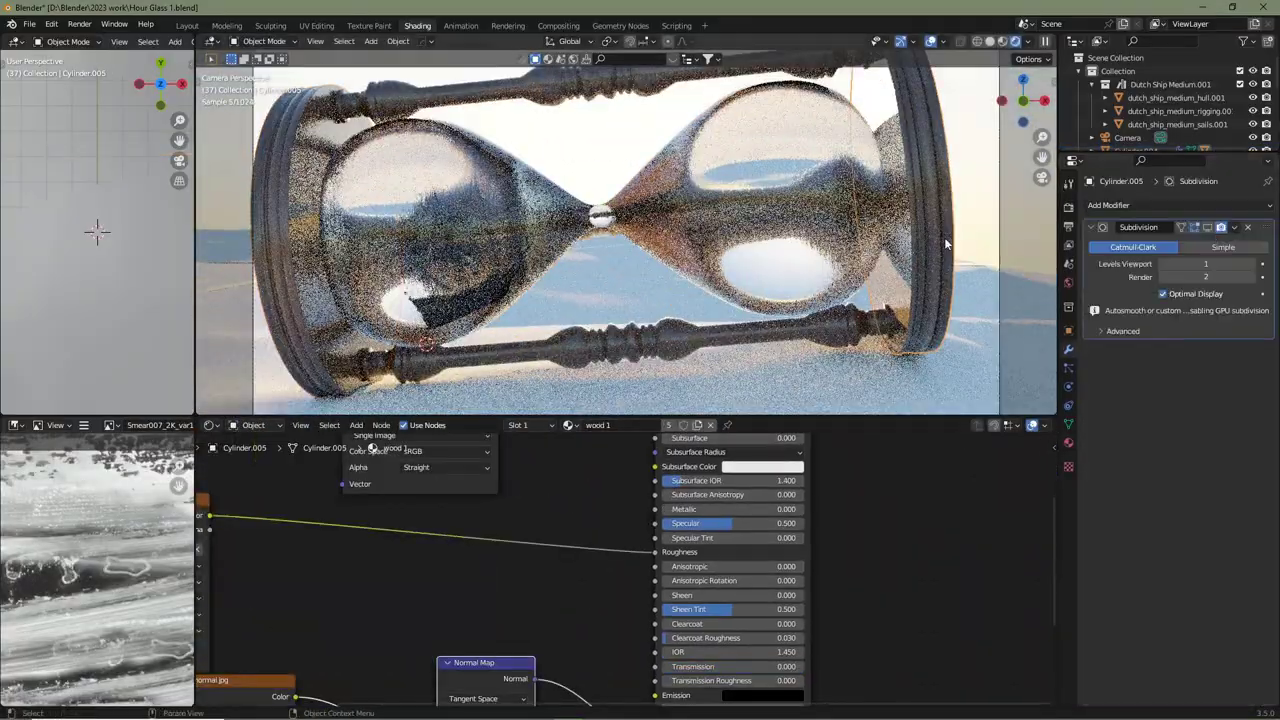
# - Bring up the editing-mode choice for the glass bulb
pyautogui.press('Tab')
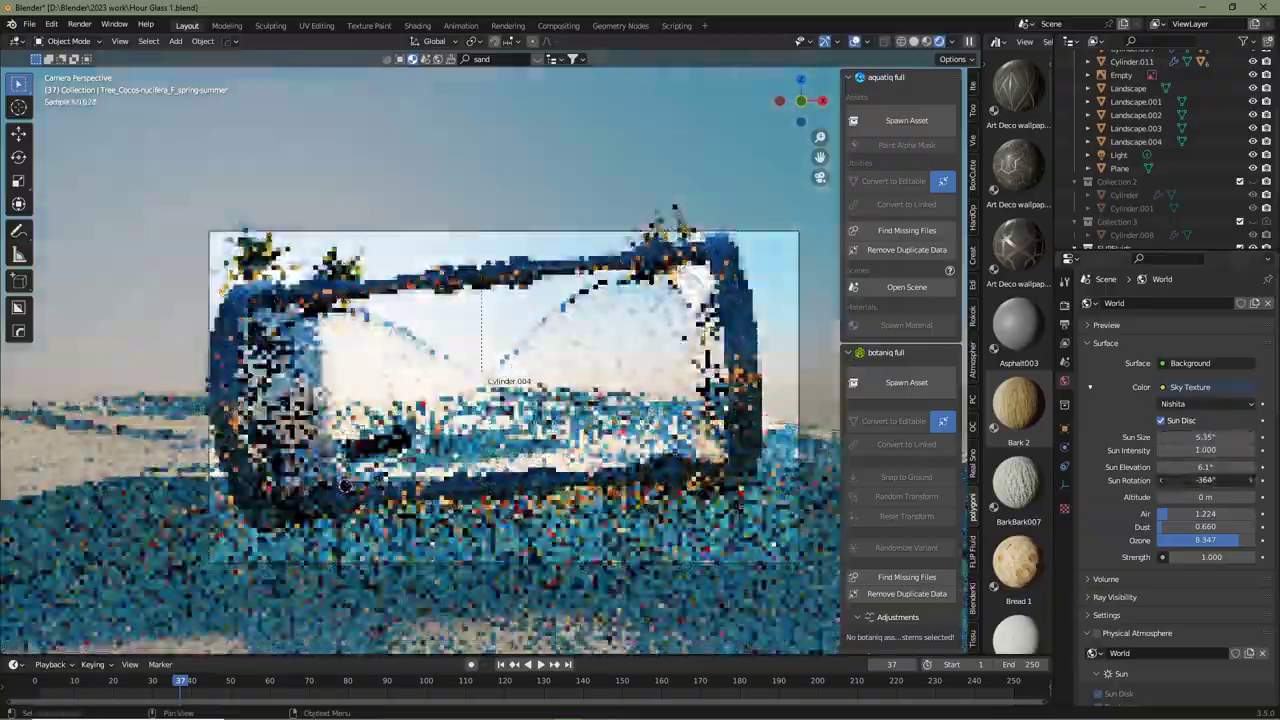
# - Set the Nishita sun rotation to -344° and raise the sky's ozone to 10.000
pyautogui.moveTo(1205, 480); pyautogui.dragTo(1221, 480)
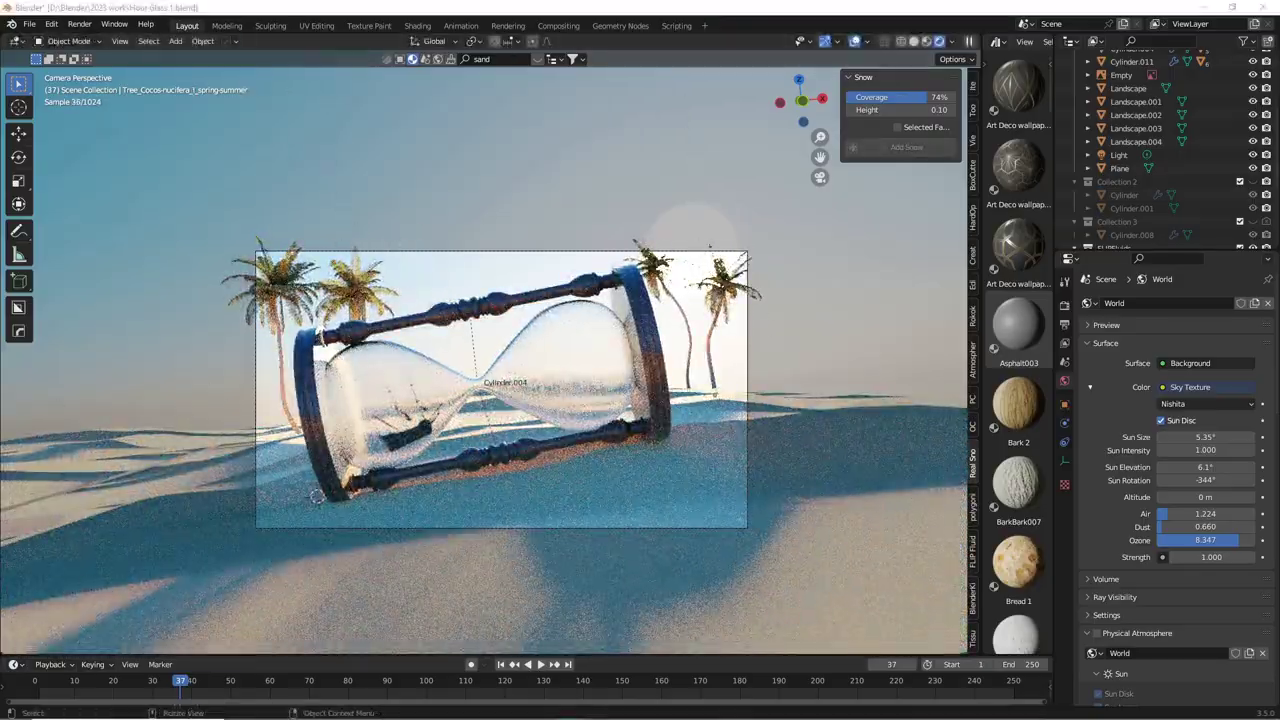
pyautogui.moveTo(1180, 540); pyautogui.dragTo(1168, 517)
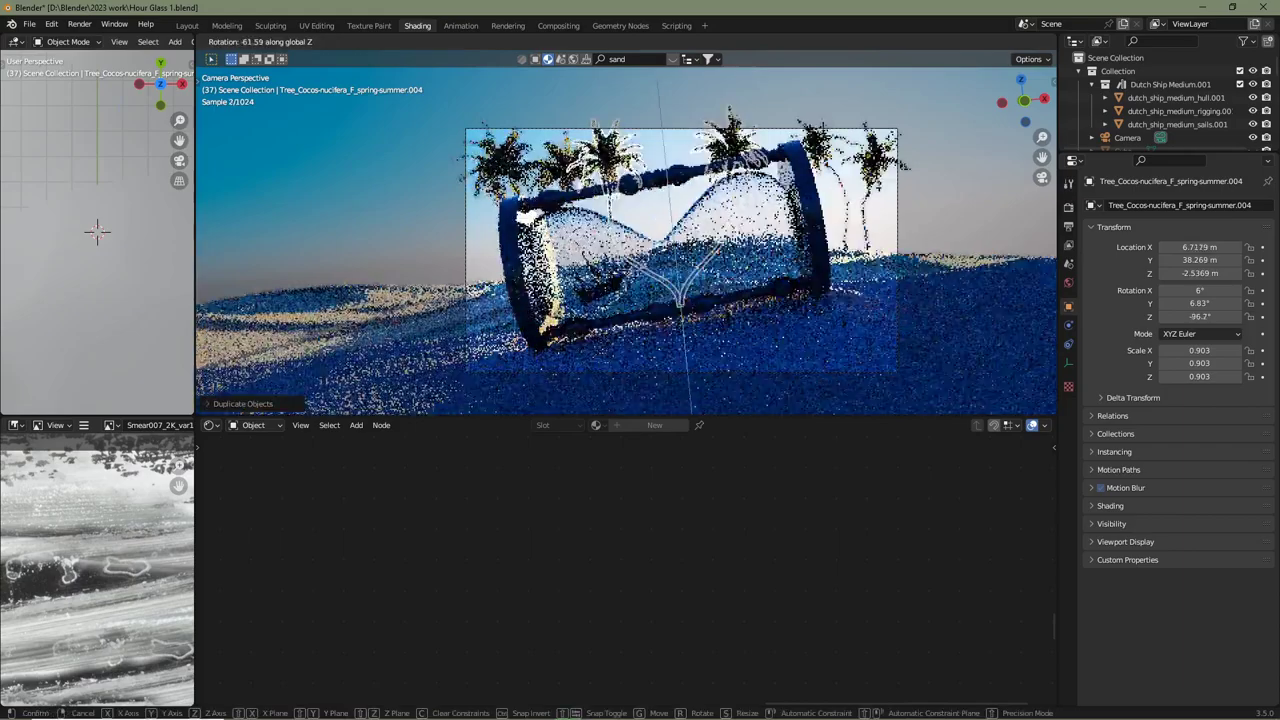
# - Cancel and undo the rotation of the duplicated palm trees
pyautogui.press('Escape')
pyautogui.hotkey('ctrl', 'z')
pyautogui.hotkey('ctrl', 'z')
pyautogui.hotkey('ctrl', 'z')
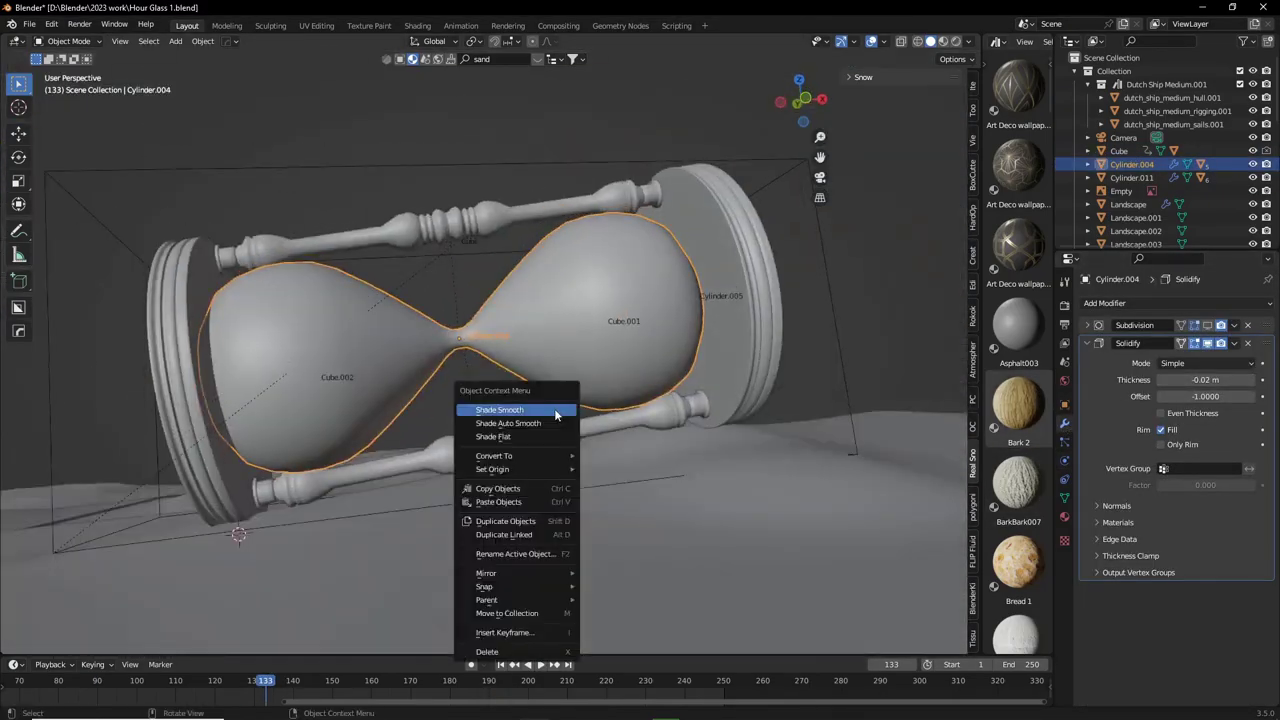
# - Set the glass shell's Solidify thickness to -0.02 m
pyautogui.click(1150, 506)
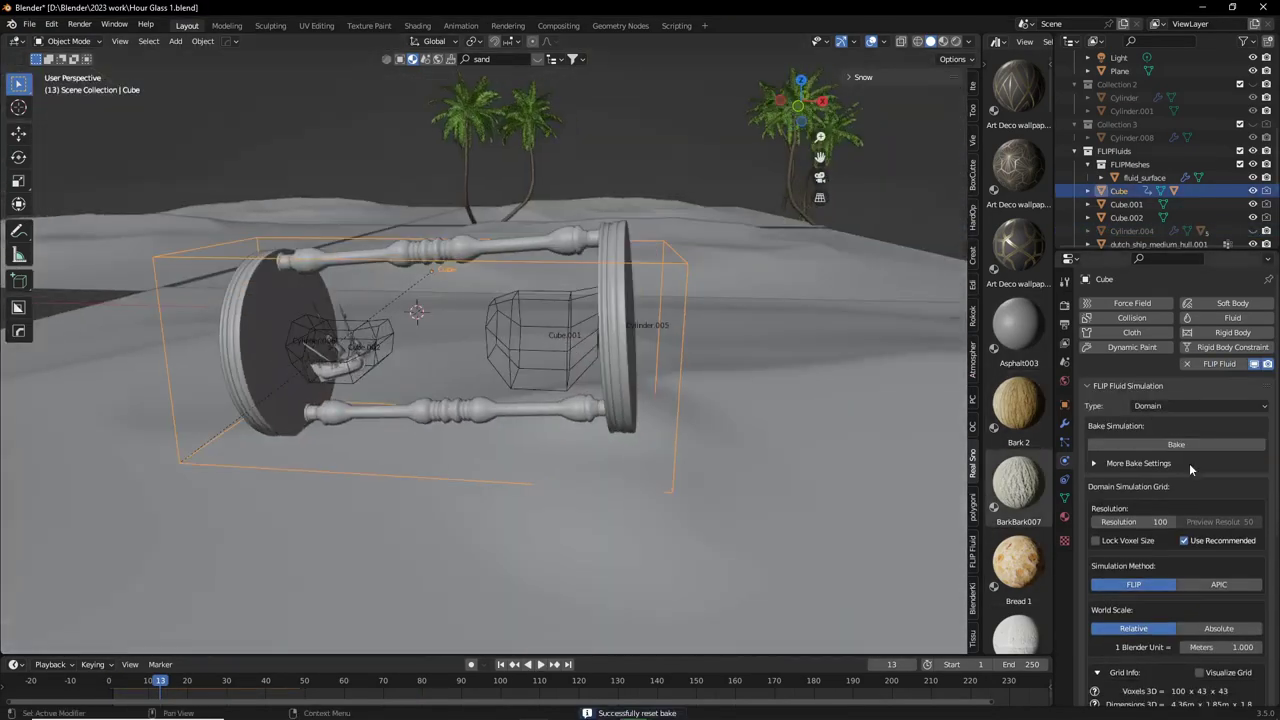
# - Bake the FLIP fluid simulation in the Cube domain
pyautogui.click(1185, 445)
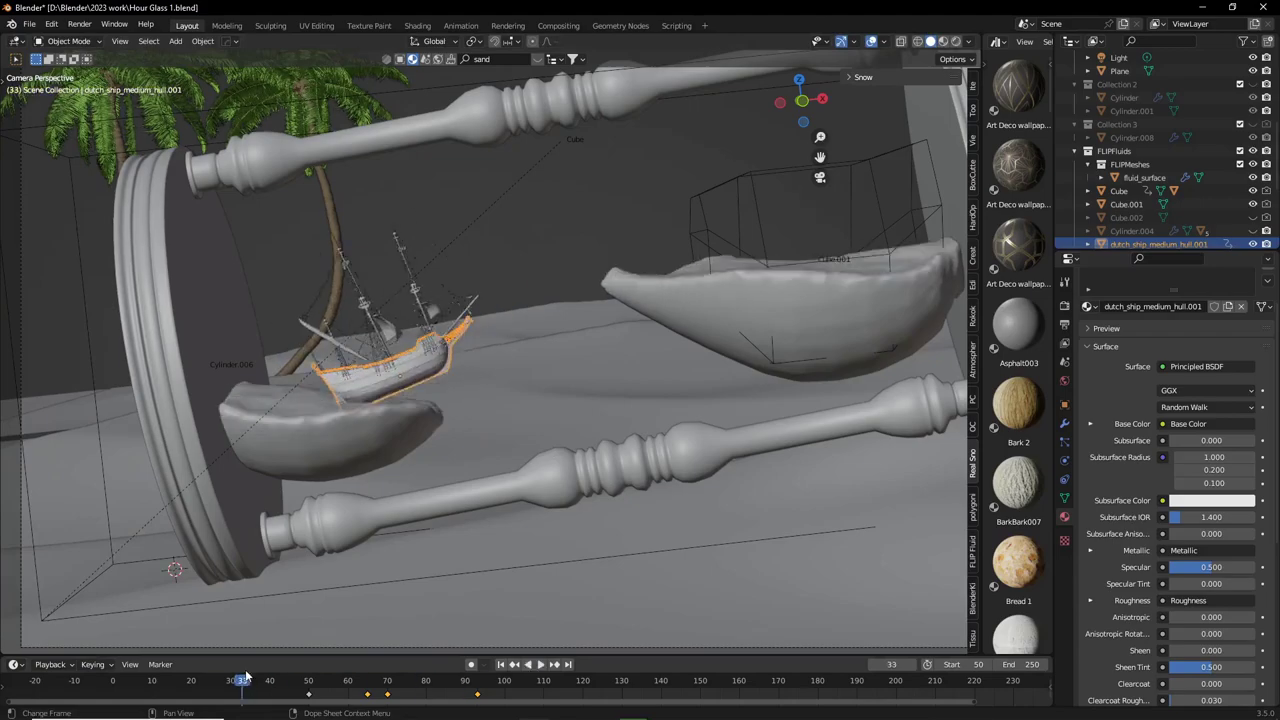
# - Select the ship instead of the fluid surface and rotate it to a new angle
pyautogui.click(388, 447)
pyautogui.click(330, 375)
pyautogui.press('r')
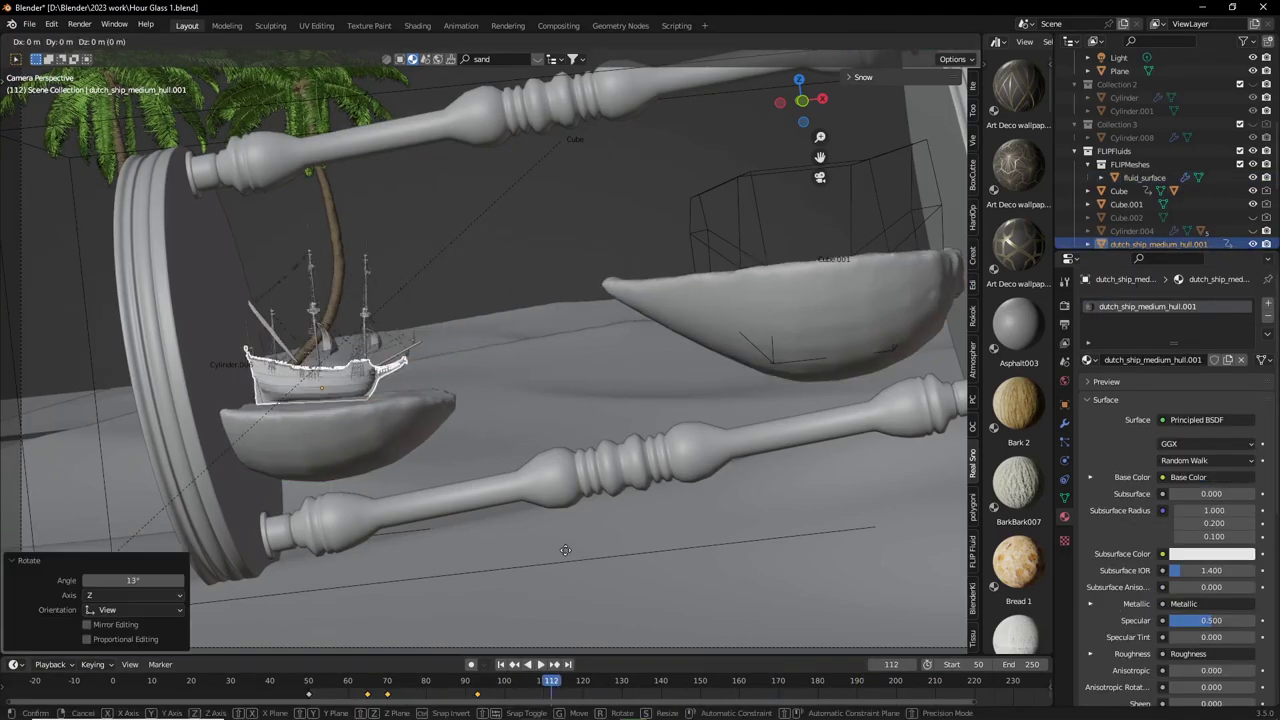
pyautogui.press('g')
pyautogui.click(536, 531)
# - Play the animation, return to frame 24 and shift the ship's keyframes later
pyautogui.press('space')
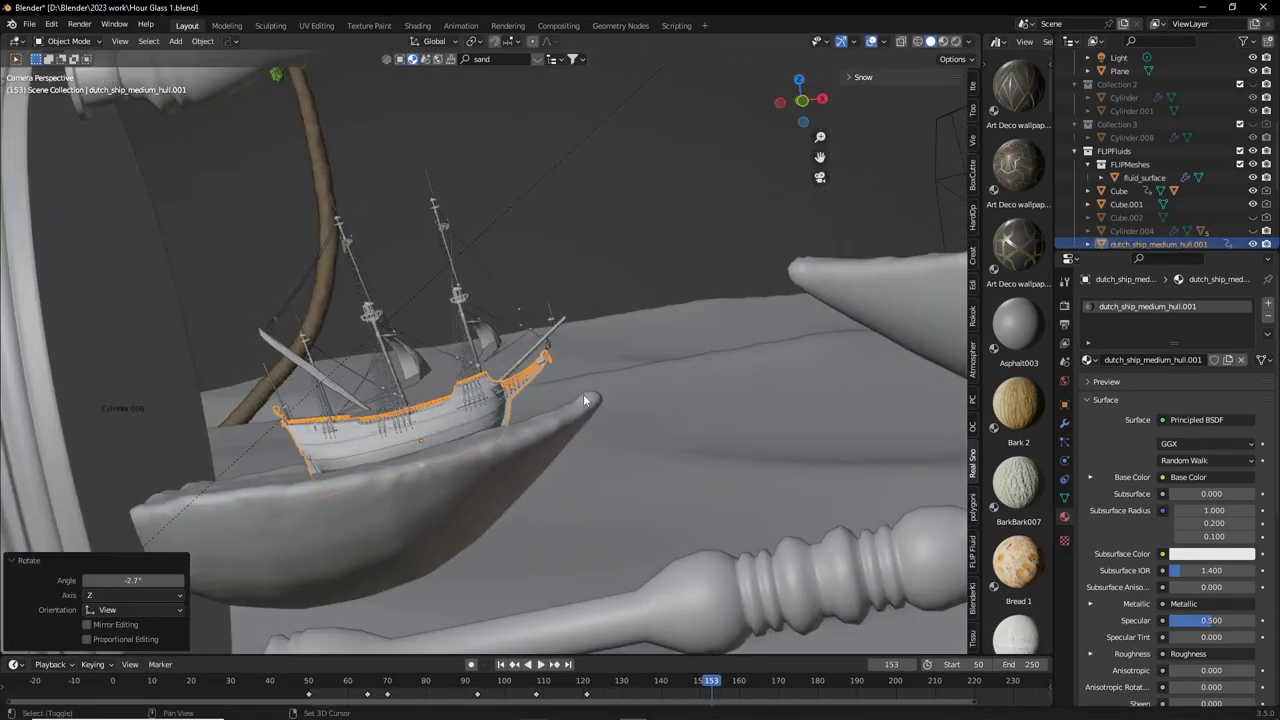
pyautogui.moveTo(740, 688); pyautogui.dragTo(206, 688)
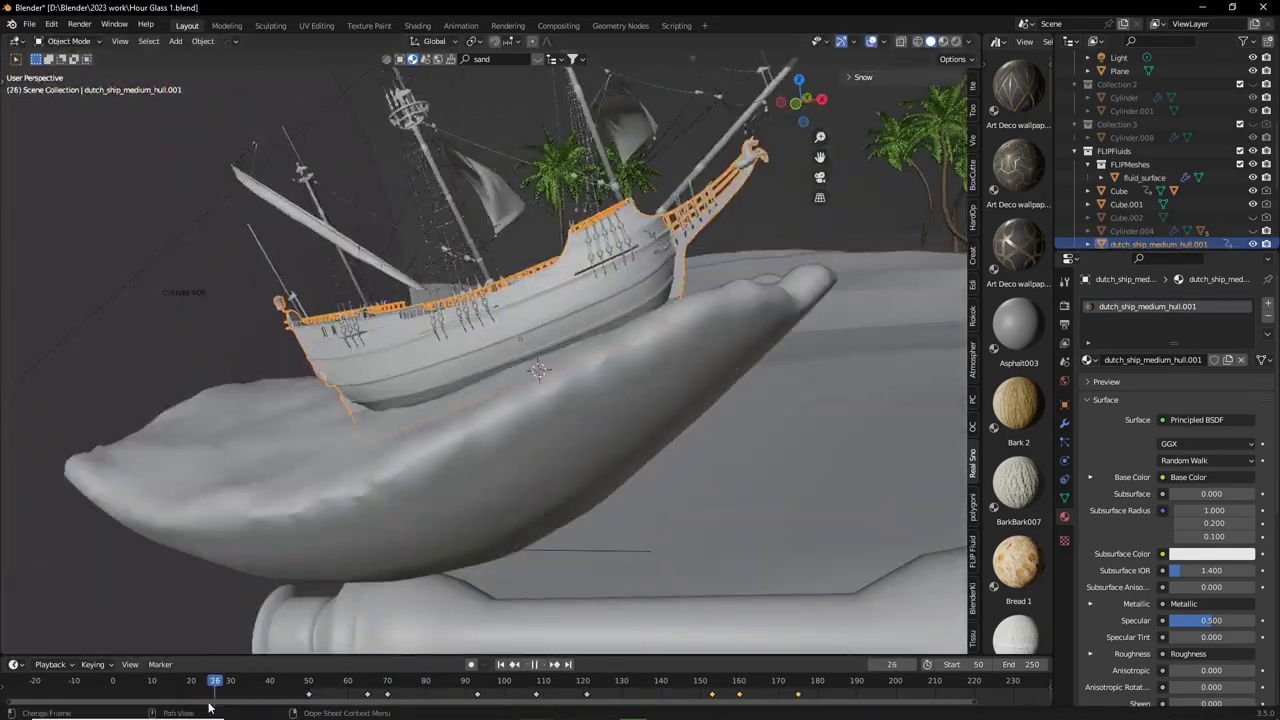
pyautogui.press('space')
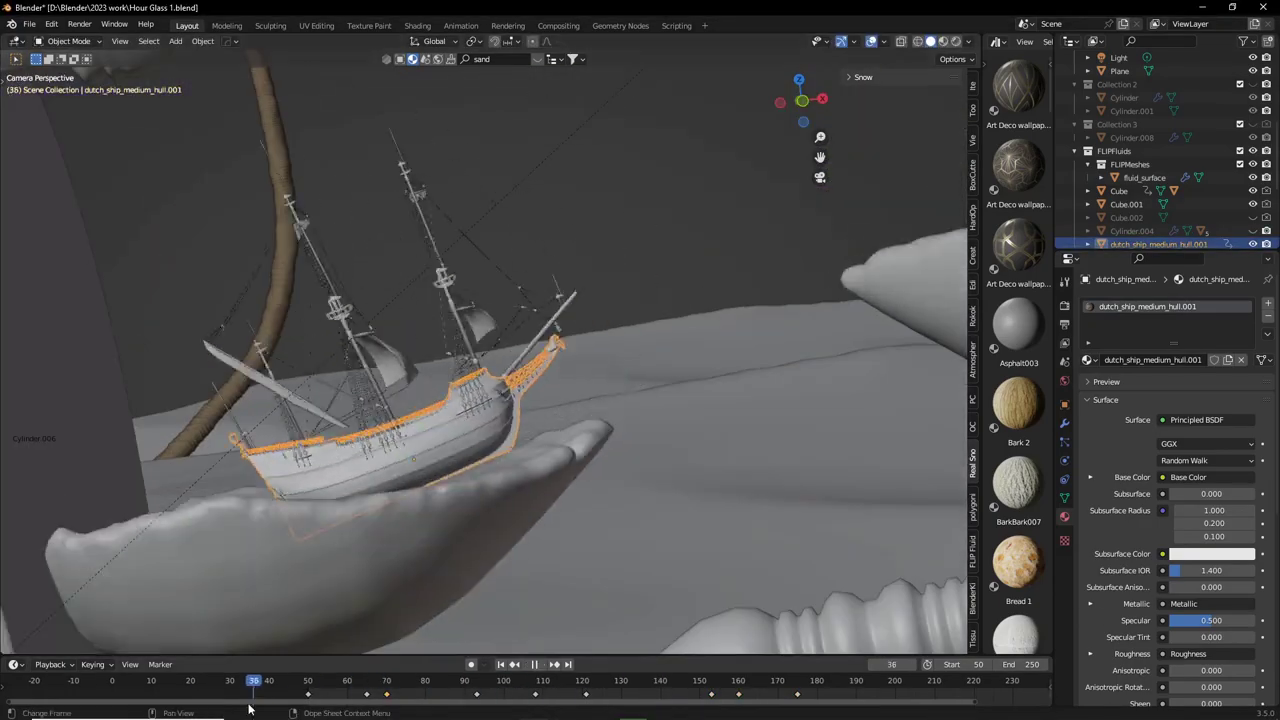
pyautogui.moveTo(387, 693); pyautogui.dragTo(390, 692)
pyautogui.click(390, 692)
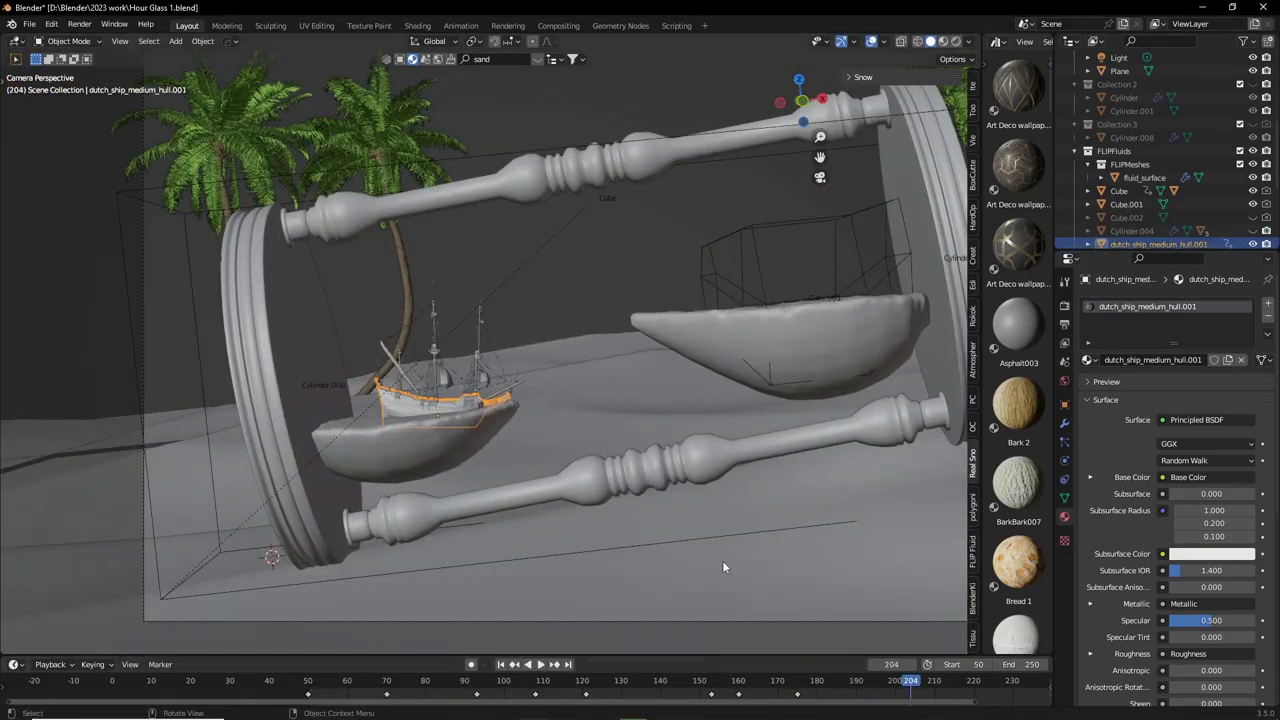
# - Review playback from camera and wide views with the timeline showing frames 50–310
pyautogui.press('KP_0')
pyautogui.press('KP_0')
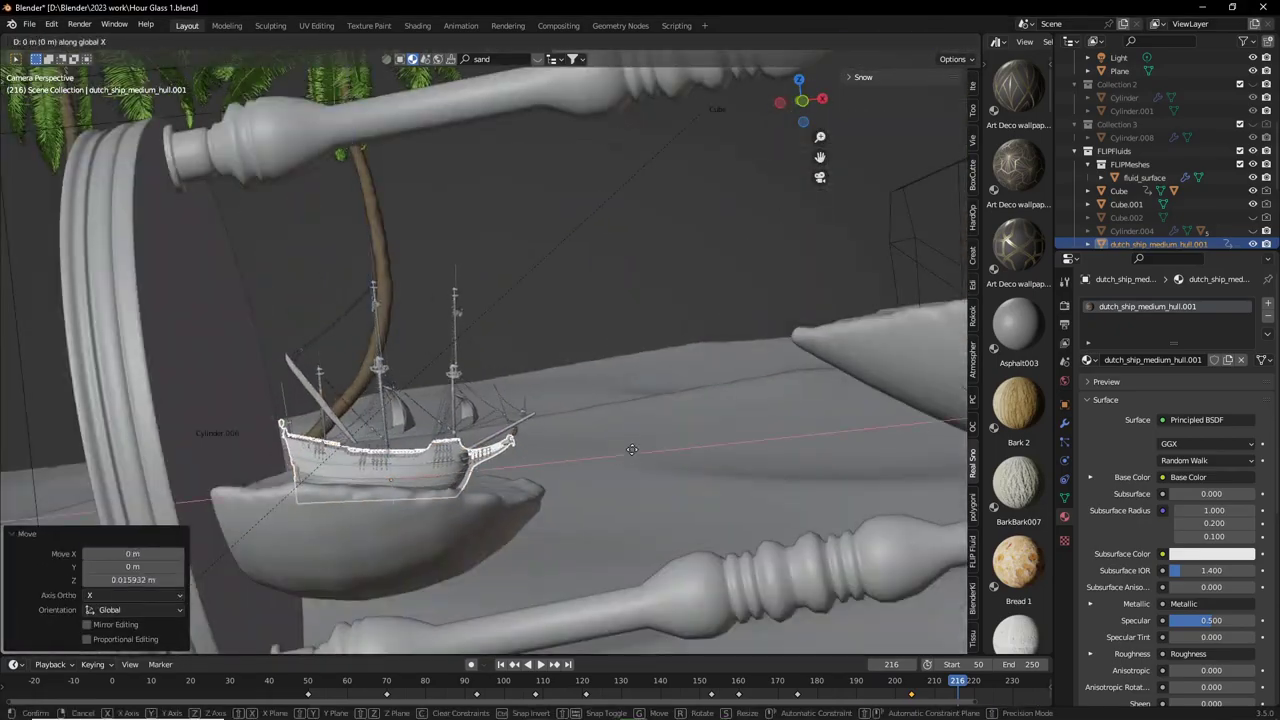
pyautogui.press('space')
pyautogui.press('space')
pyautogui.moveTo(966, 690); pyautogui.dragTo(676, 690, button='middle')
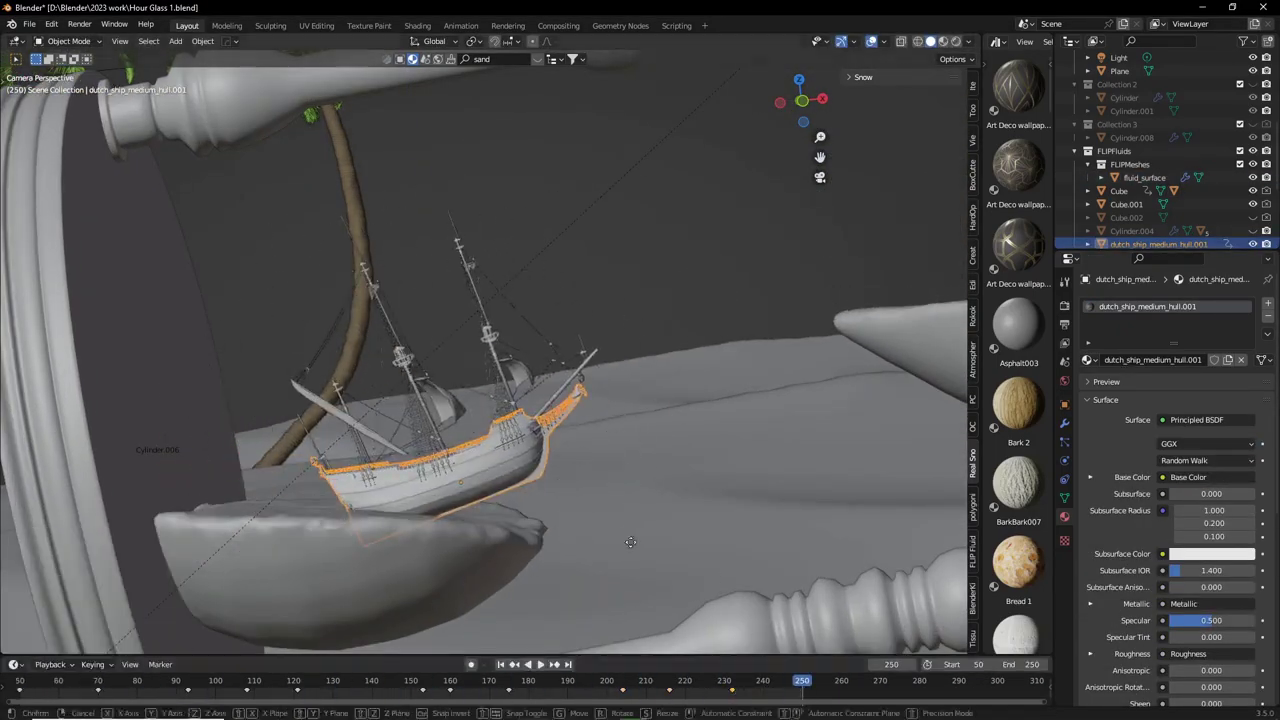
pyautogui.press('KP_0')
pyautogui.press('space')
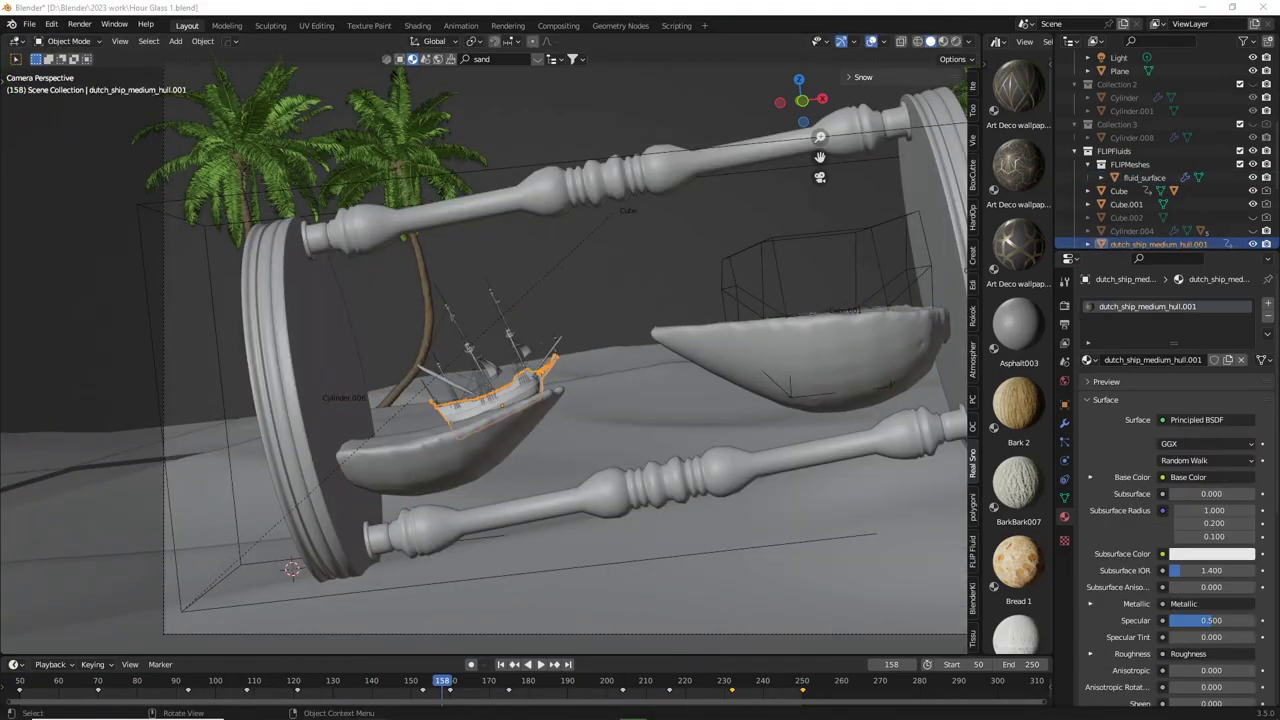
pyautogui.scroll(-4, 477, 388)
pyautogui.press('space')
# - Check the keyframe options, stop playback and select the fluid domain Cube
pyautogui.rightClick(460, 690)
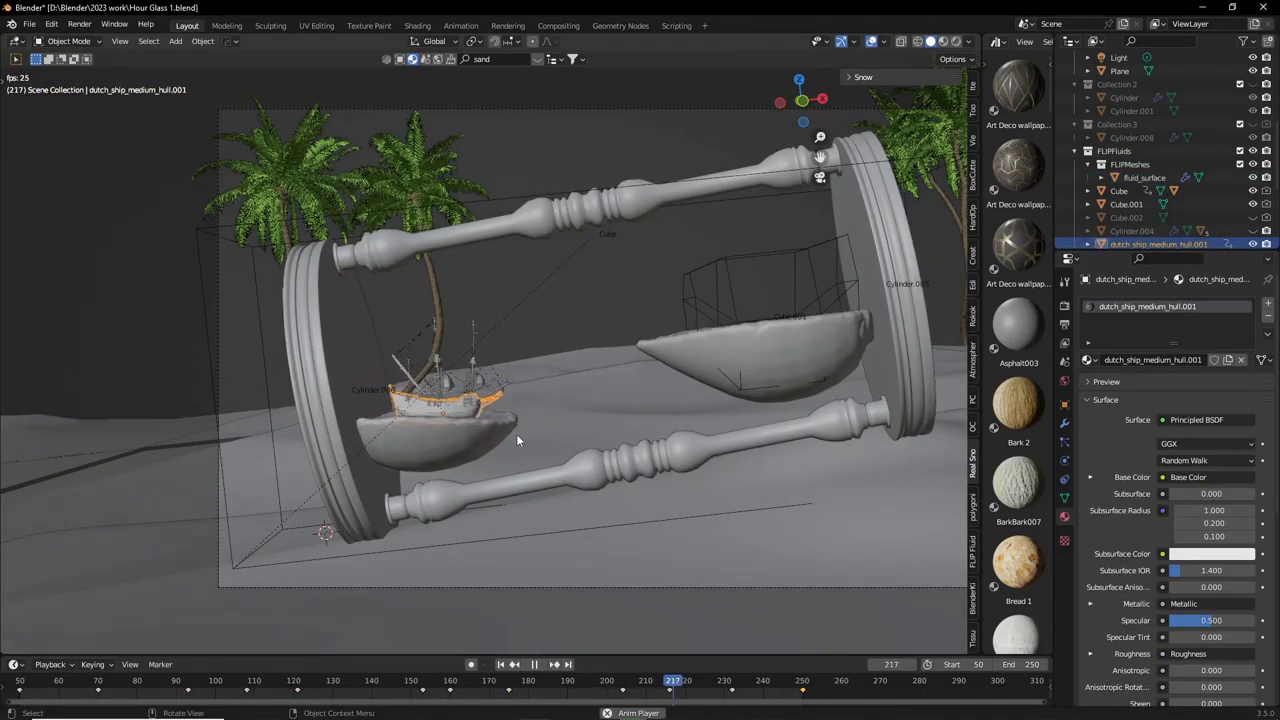
pyautogui.press('Escape')
pyautogui.click(573, 443)
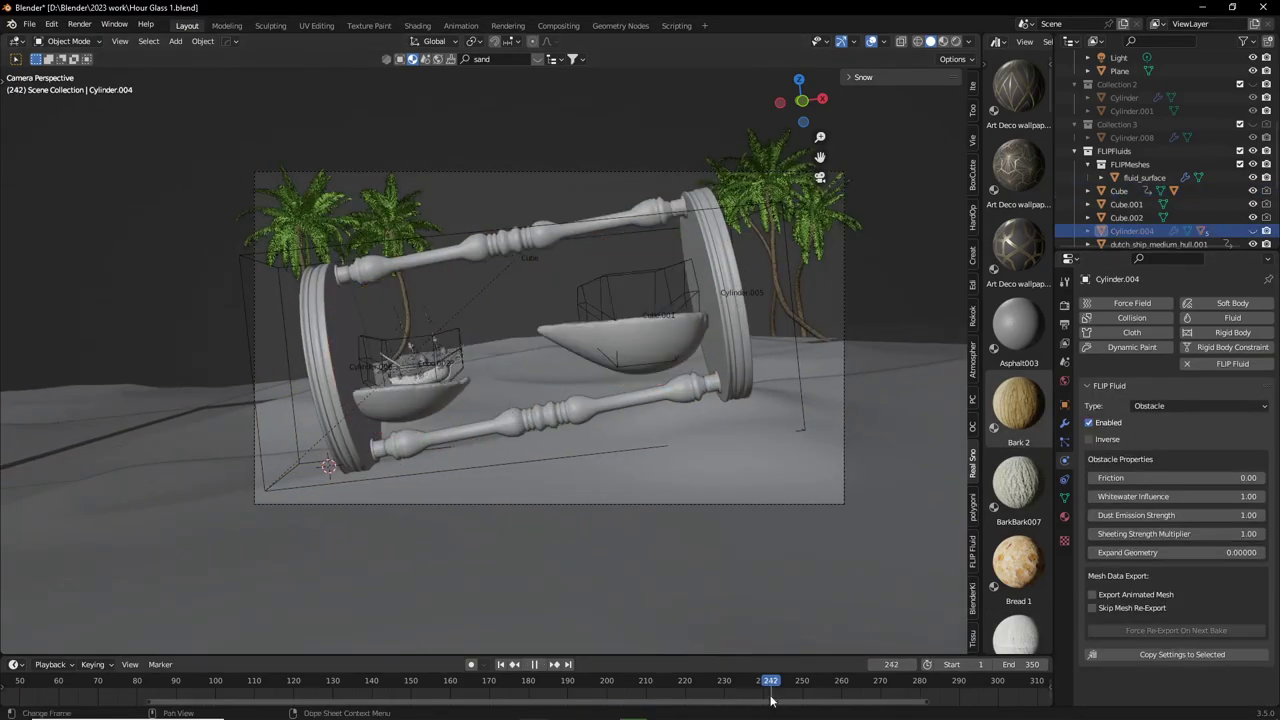
# - Stop, rewind to an earlier frame and replay the fluid simulation
pyautogui.press('space')
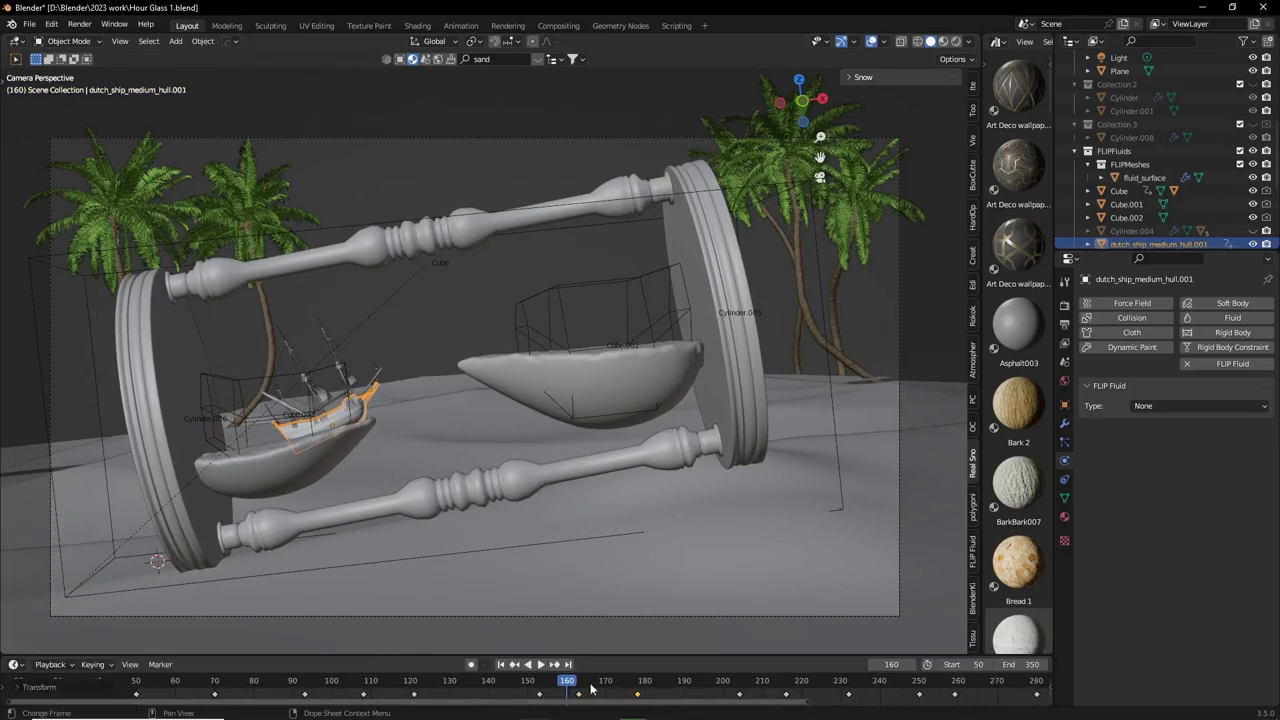
pyautogui.press('space')
pyautogui.moveTo(524, 703); pyautogui.dragTo(871, 690)
pyautogui.press('space')
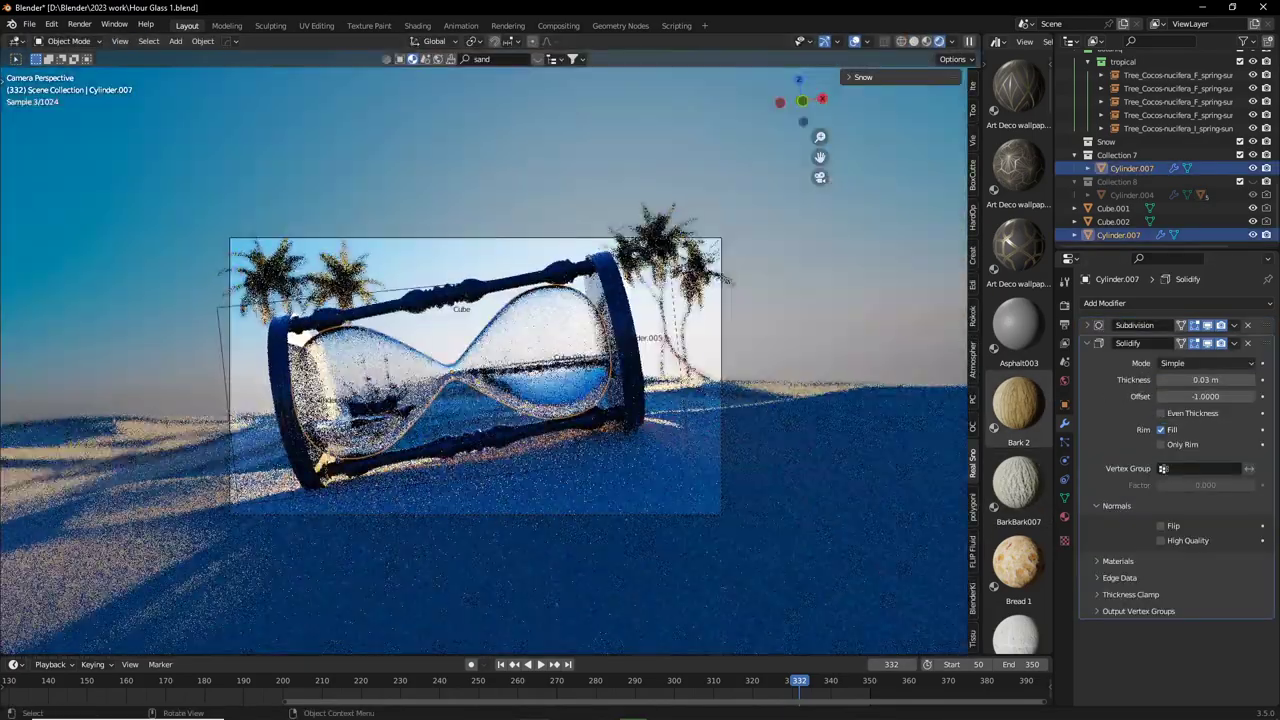
# - Scrub the timeline to frame 222 to review the rendered hourglass with sand and palms
pyautogui.moveTo(799, 686); pyautogui.dragTo(368, 686)
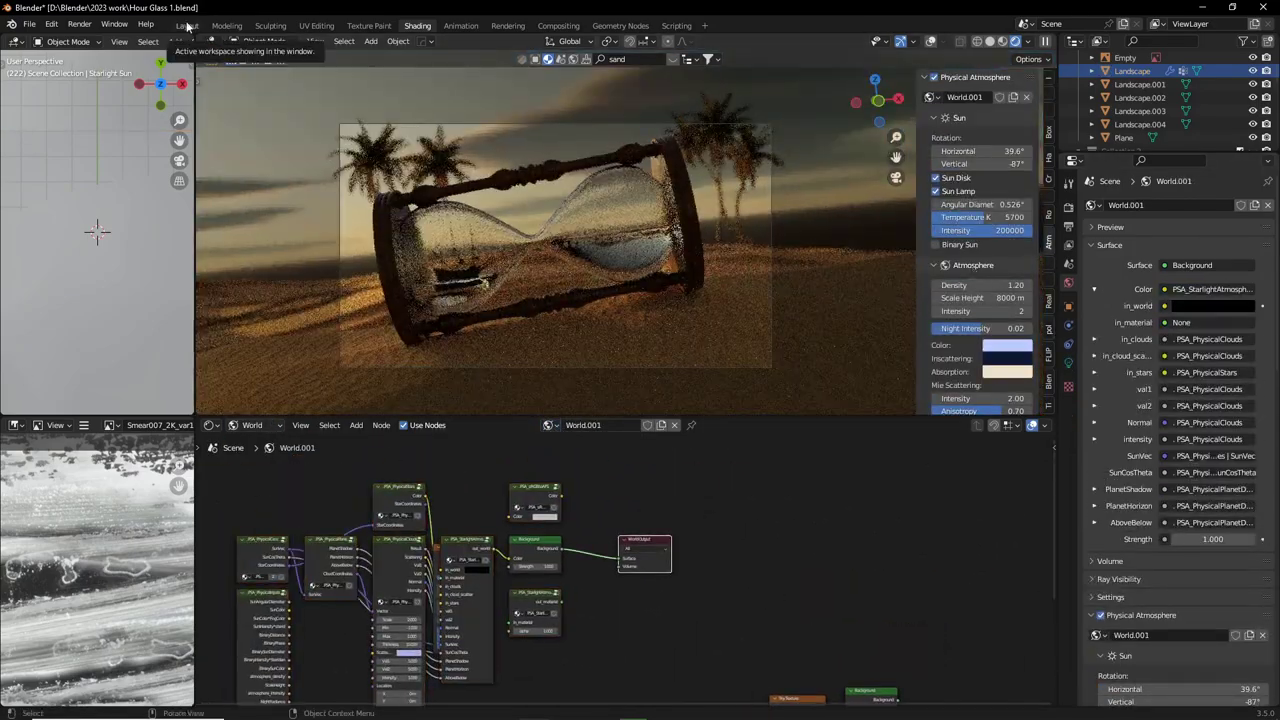
# - Apply the hazy_summer sky from the Asset Browser's Material catalog to the scene
pyautogui.moveTo(195, 145); pyautogui.dragTo(283, 145)
pyautogui.scroll(-10, 226, 343)
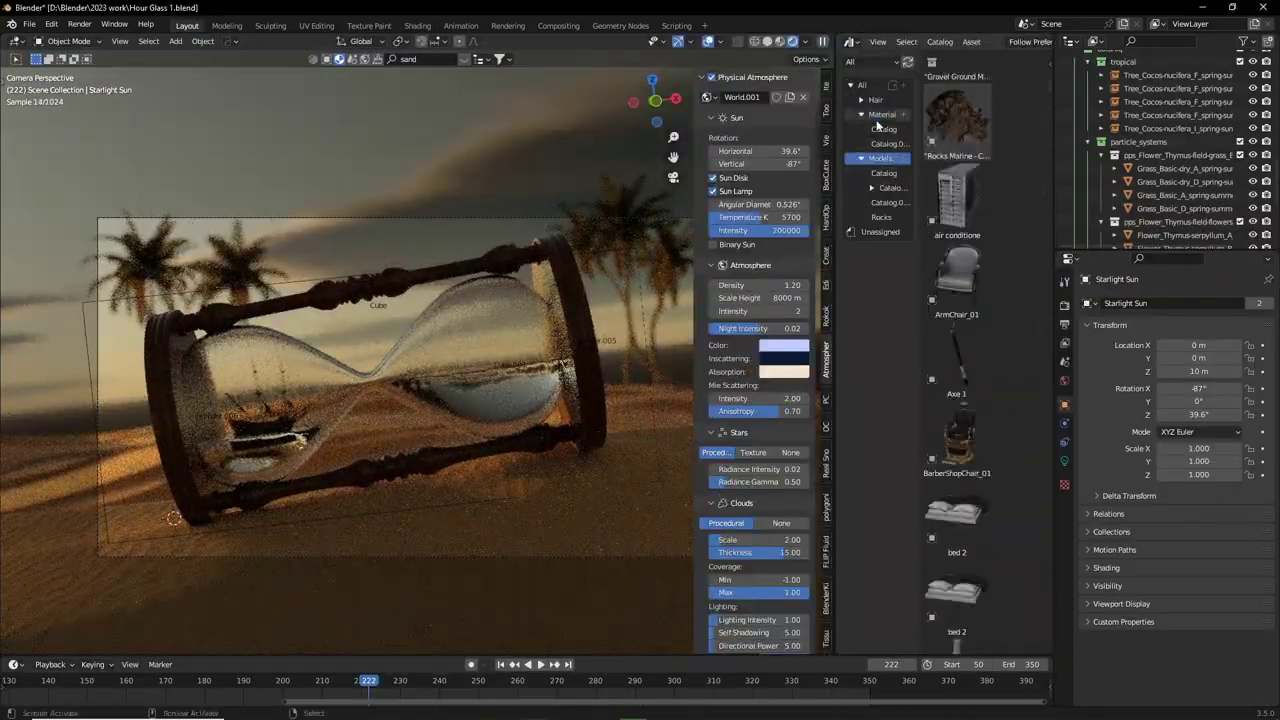
pyautogui.click(878, 115)
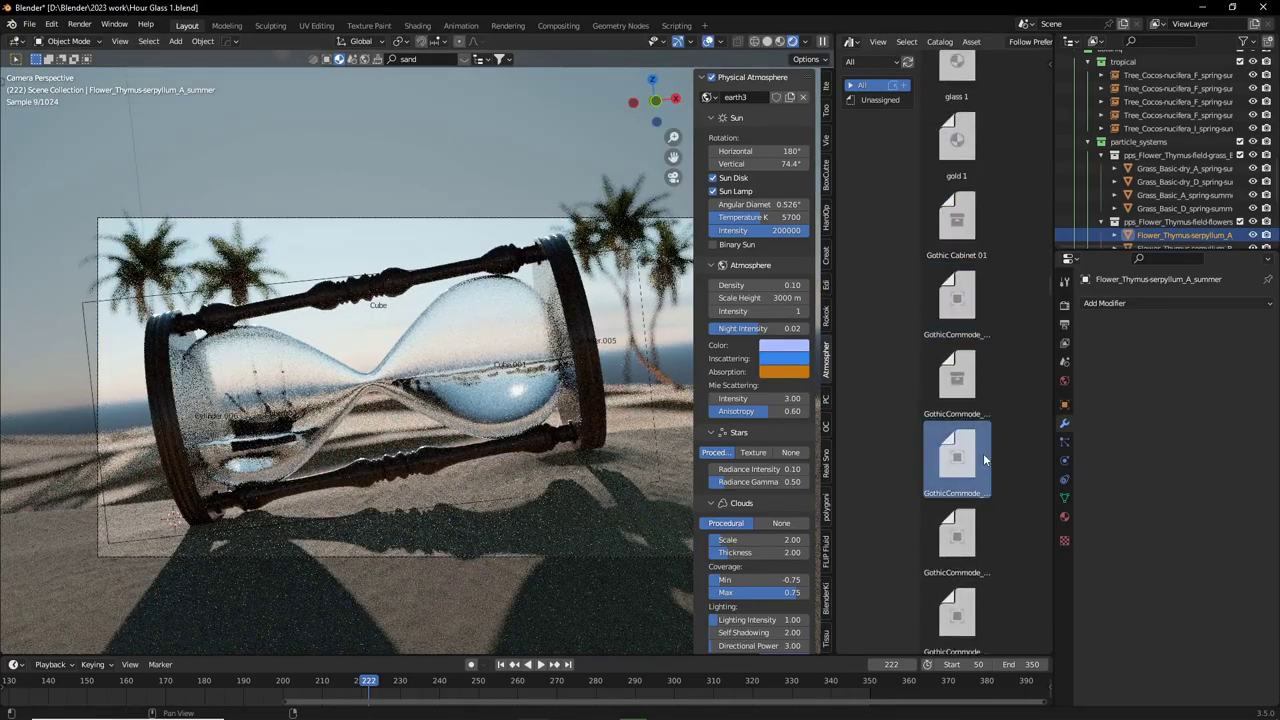
pyautogui.scroll(-4, 983, 453)
pyautogui.moveTo(957, 450); pyautogui.dragTo(293, 158)
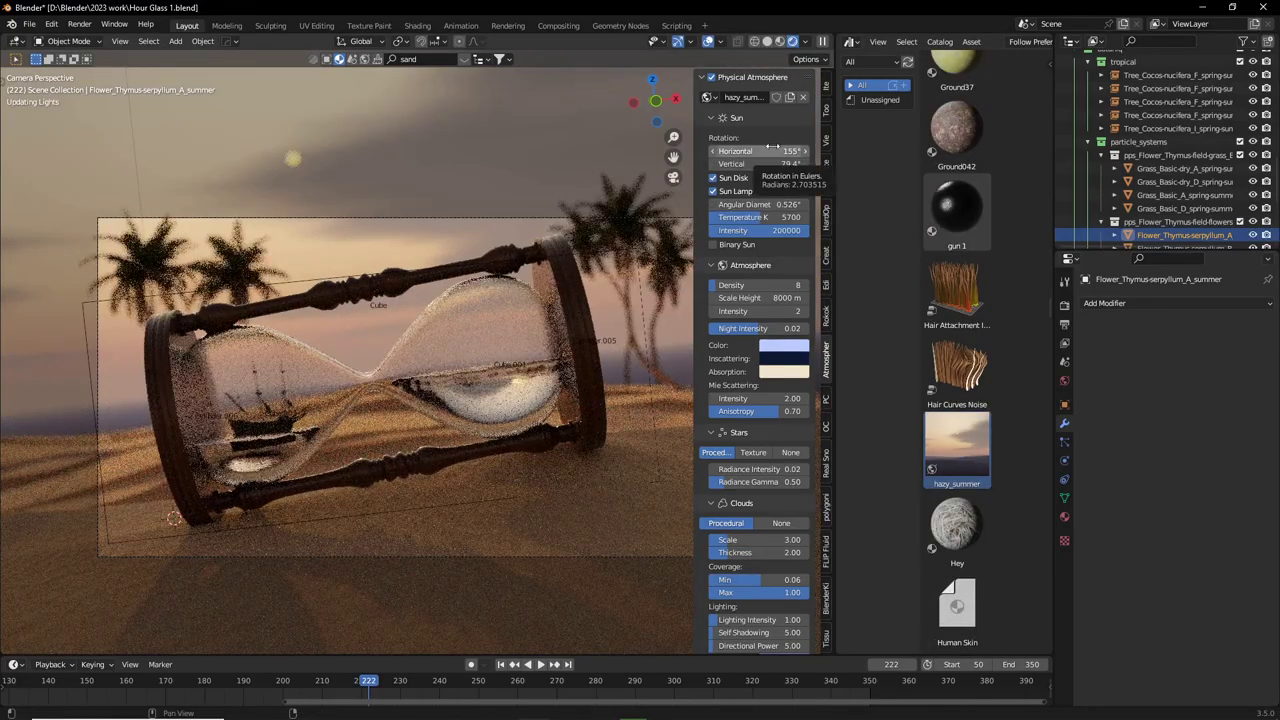
# - Turn the sun's horizontal rotation to 165° and adjust its vertical angle
pyautogui.moveTo(771, 150)
pyautogui.mouseDown()
pyautogui.moveTo(800, 150)
pyautogui.moveTo(720, 163)
pyautogui.mouseUp()
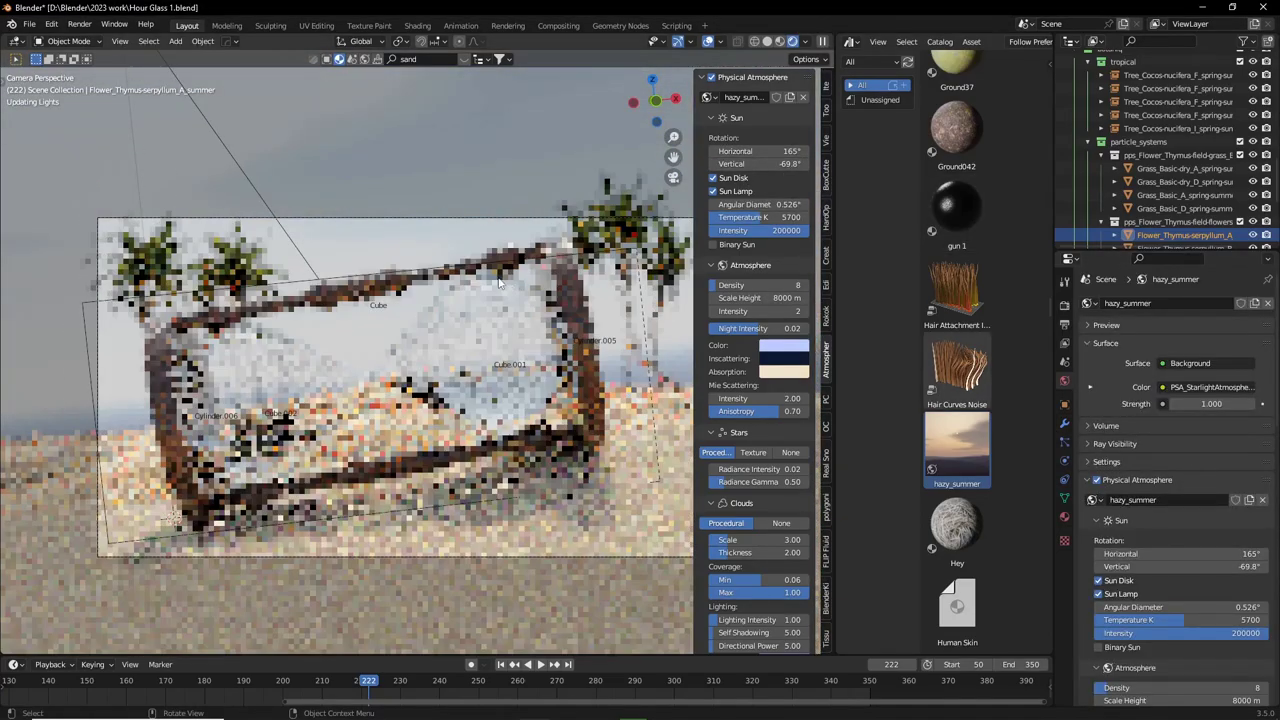
pyautogui.moveTo(760, 163)
pyautogui.mouseDown()
pyautogui.moveTo(800, 163)
pyautogui.moveTo(752, 163)
pyautogui.mouseUp()
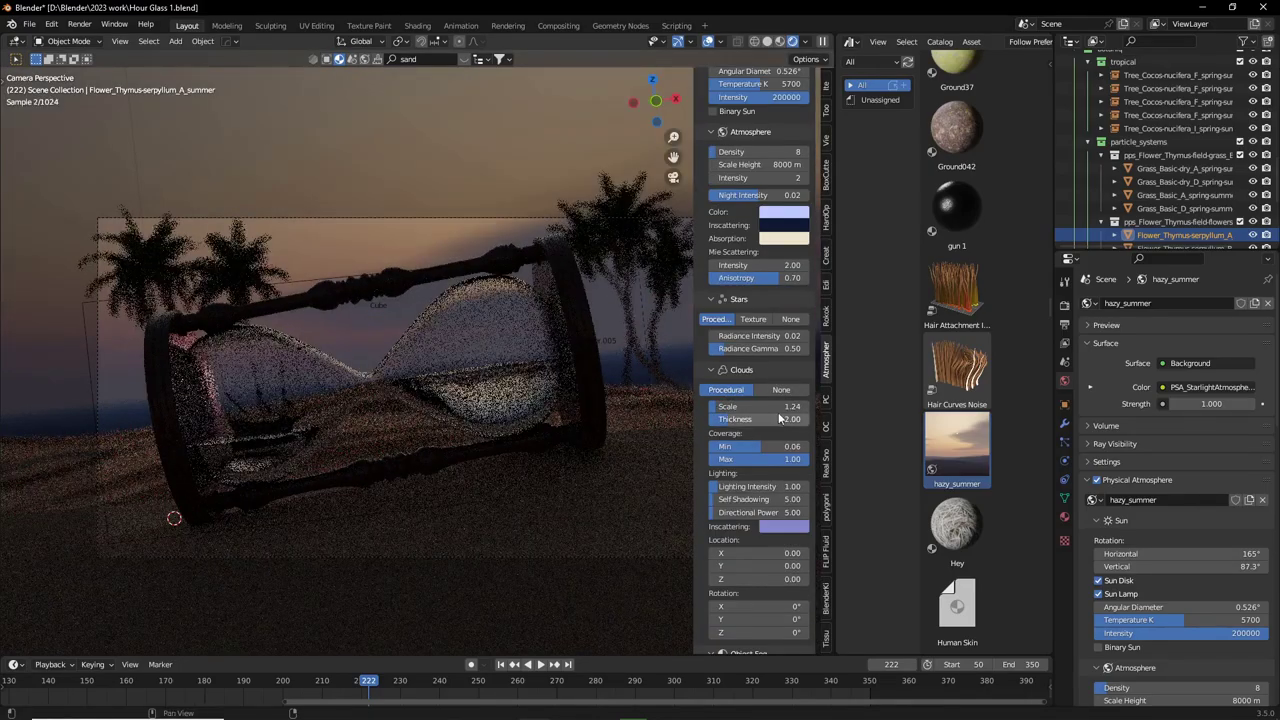
pyautogui.scroll(3, 773, 150)
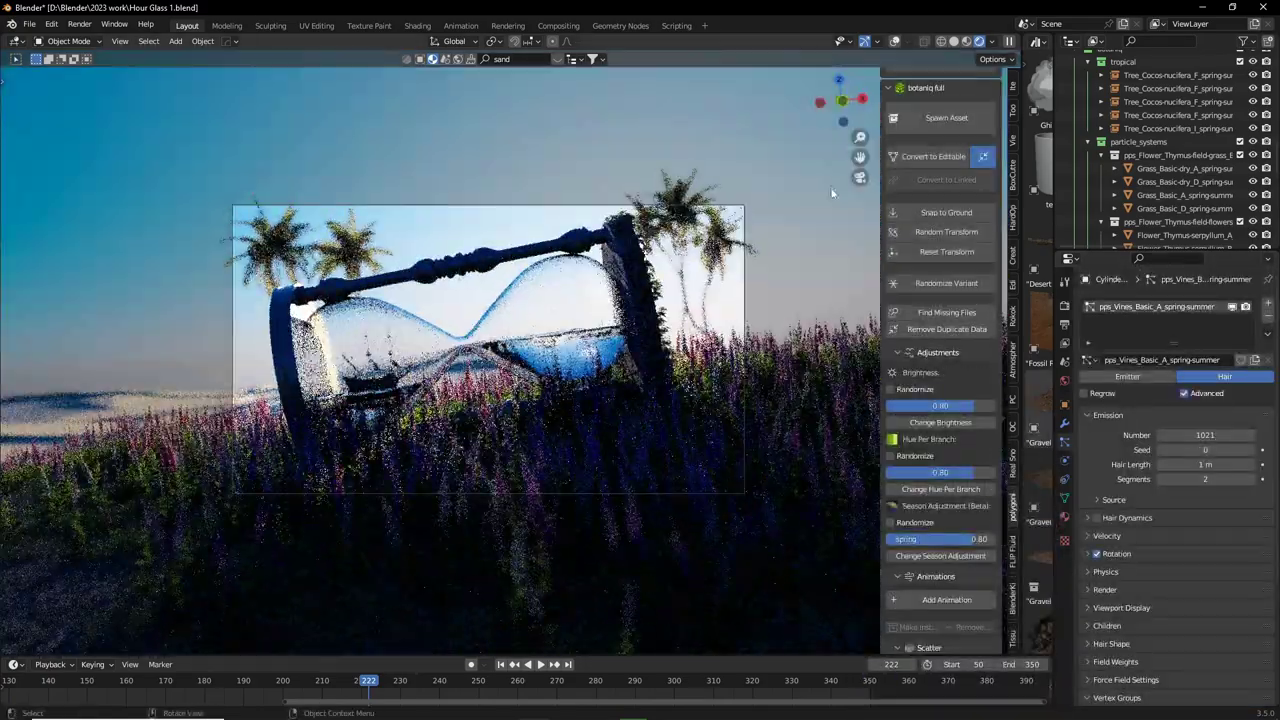
# - In the Shading workspace, unlink the current world and assign World with the Nishita sky
pyautogui.click(569, 209)
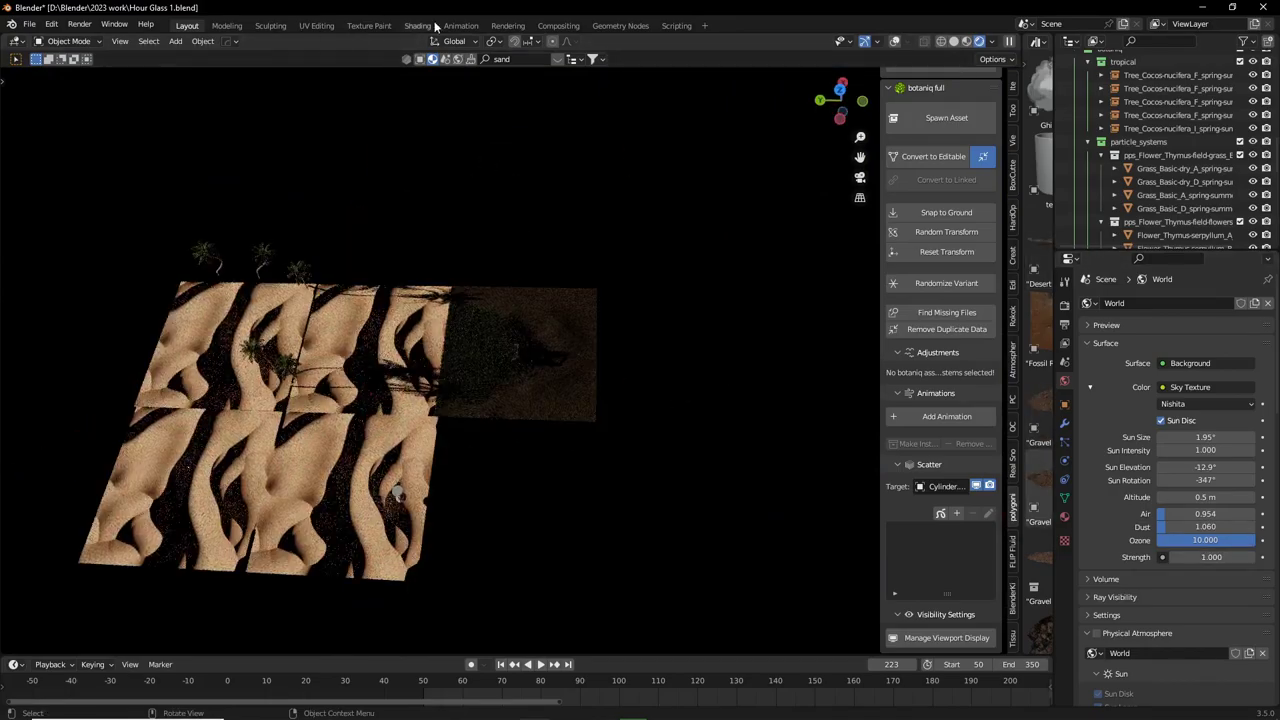
pyautogui.click(433, 25)
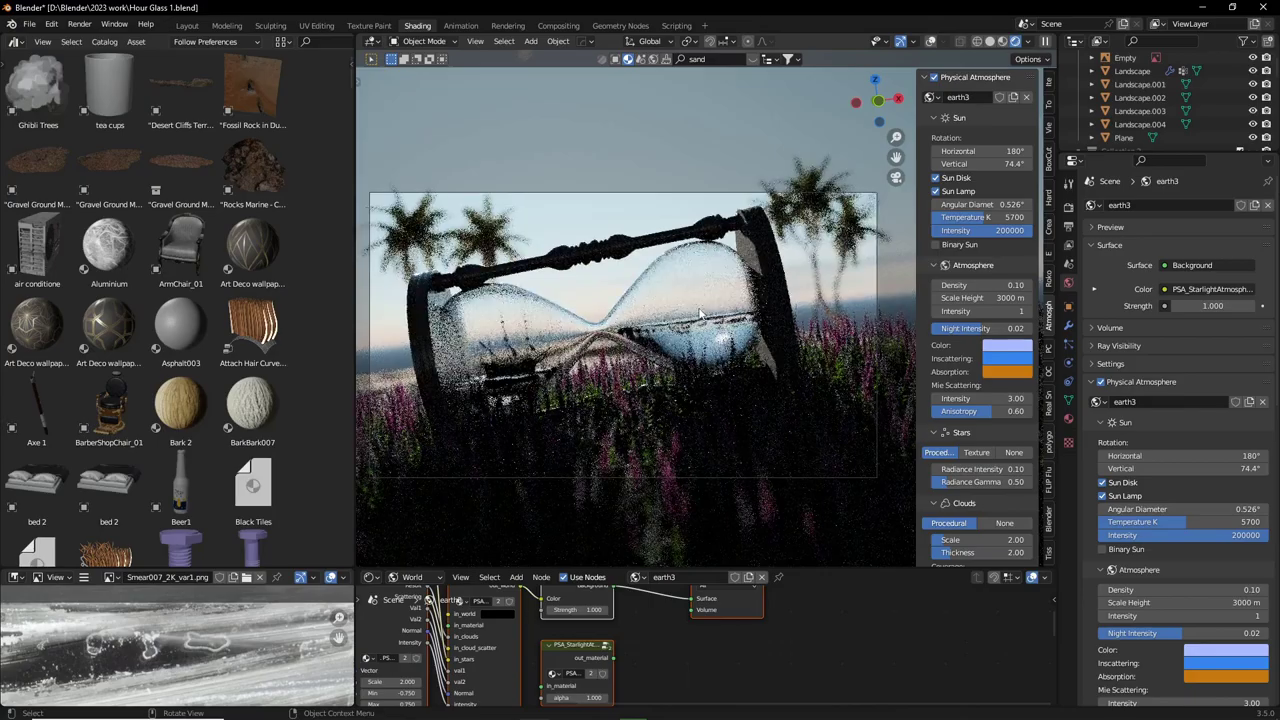
pyautogui.click(761, 577)
pyautogui.click(648, 577)
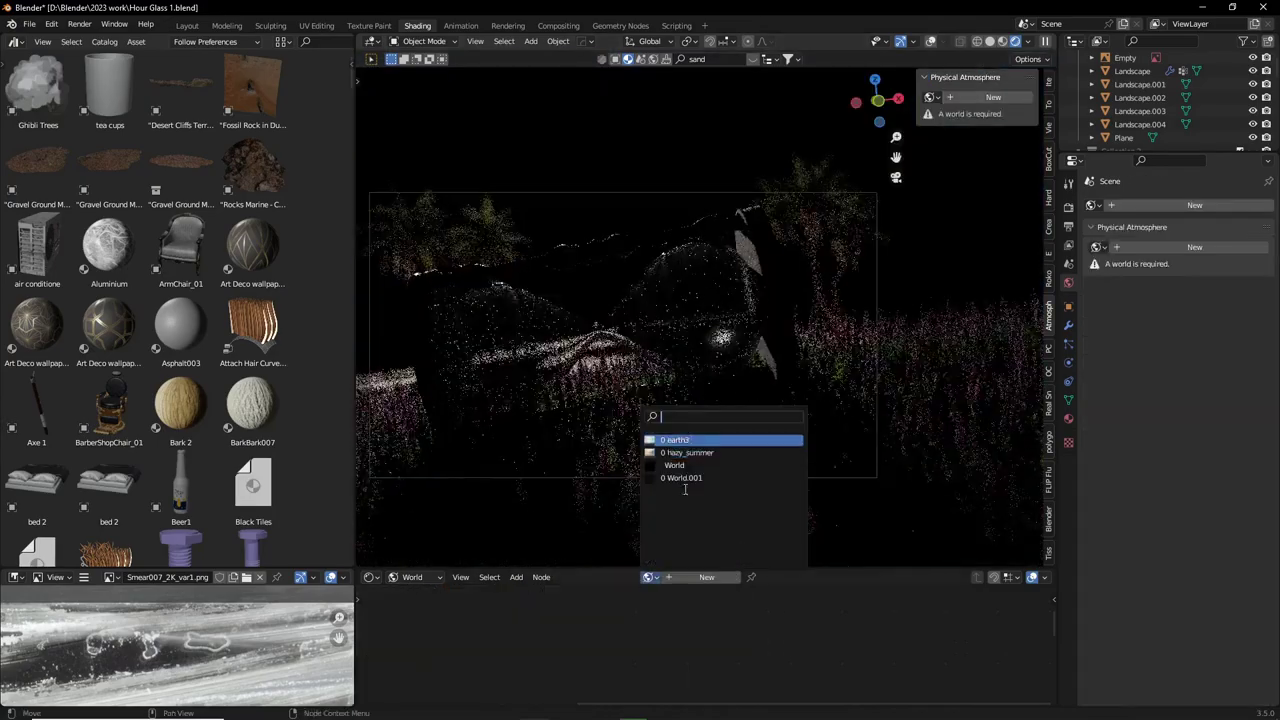
pyautogui.click(675, 465)
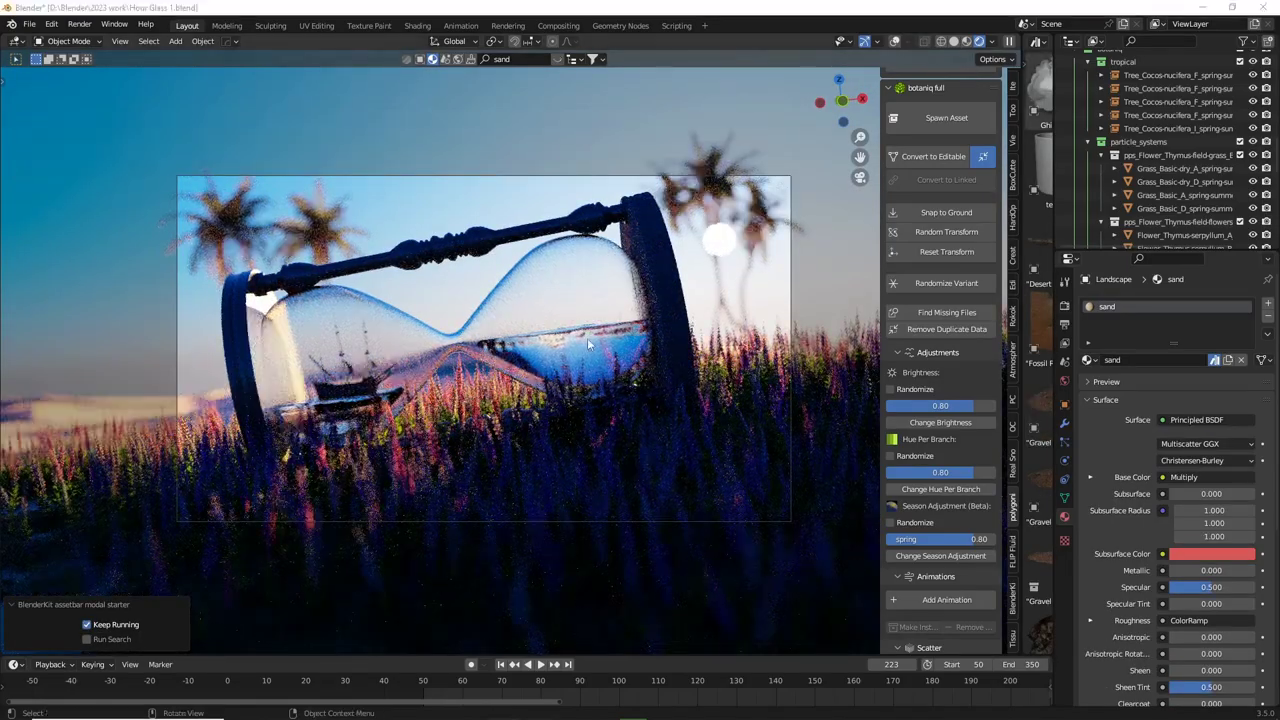
pyautogui.click(658, 373)
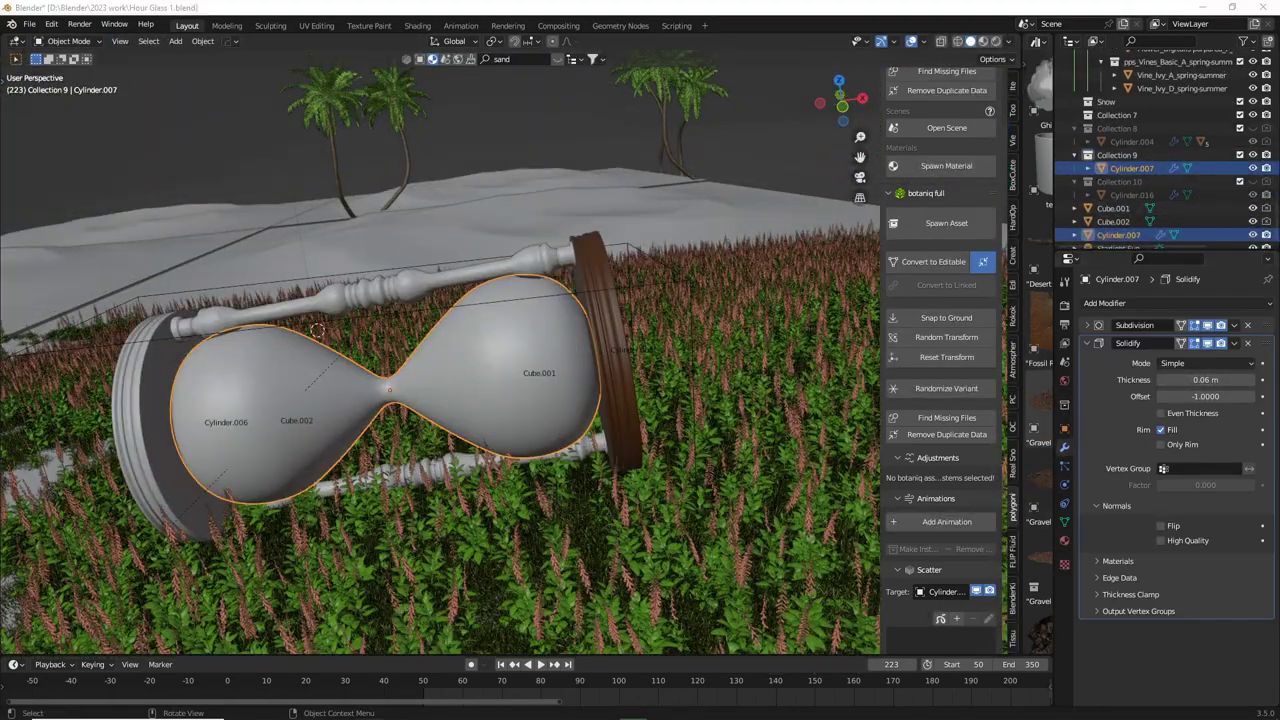
# - In Edit Mode on the glass bulb copy, circle-select a patch of faces and delete them
pyautogui.hotkey('ctrl', 'Tab')
pyautogui.click(600, 374)
pyautogui.press('c')
pyautogui.moveTo(480, 350); pyautogui.dragTo(363, 430)
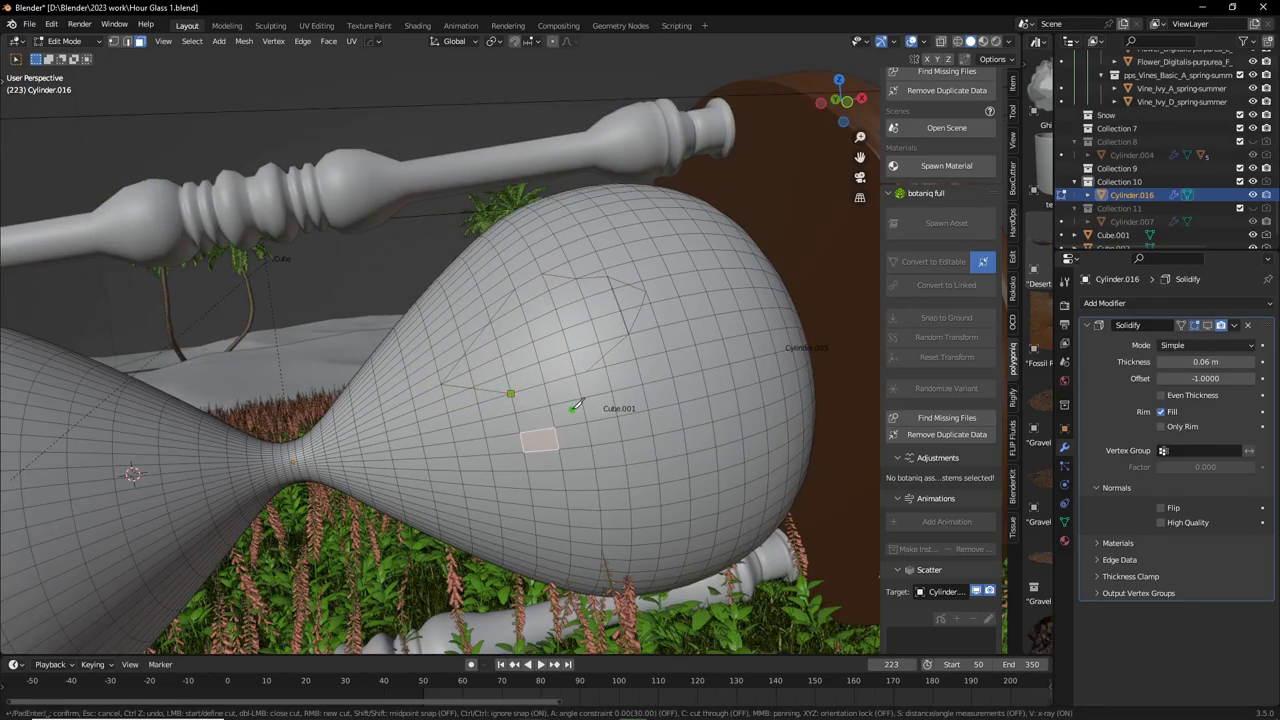
pyautogui.keyDown('shift'); pyautogui.click(448, 465); pyautogui.keyUp('shift')
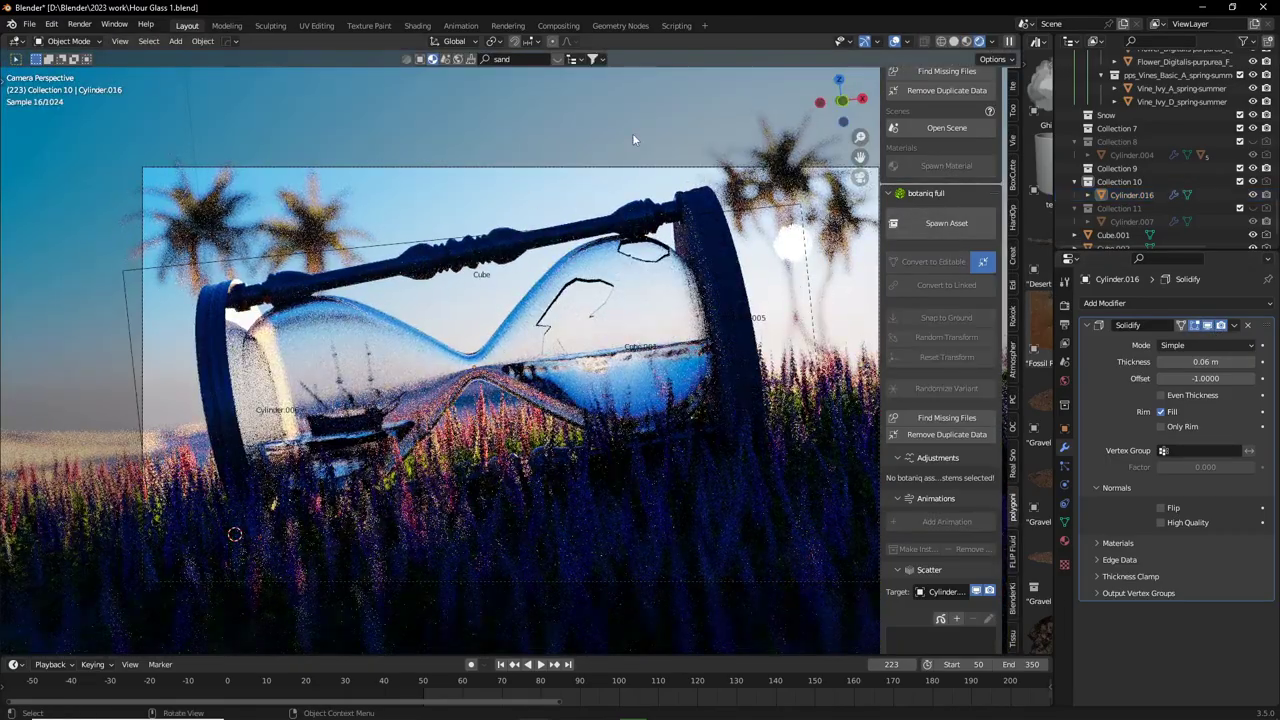
pyautogui.press('Delete')
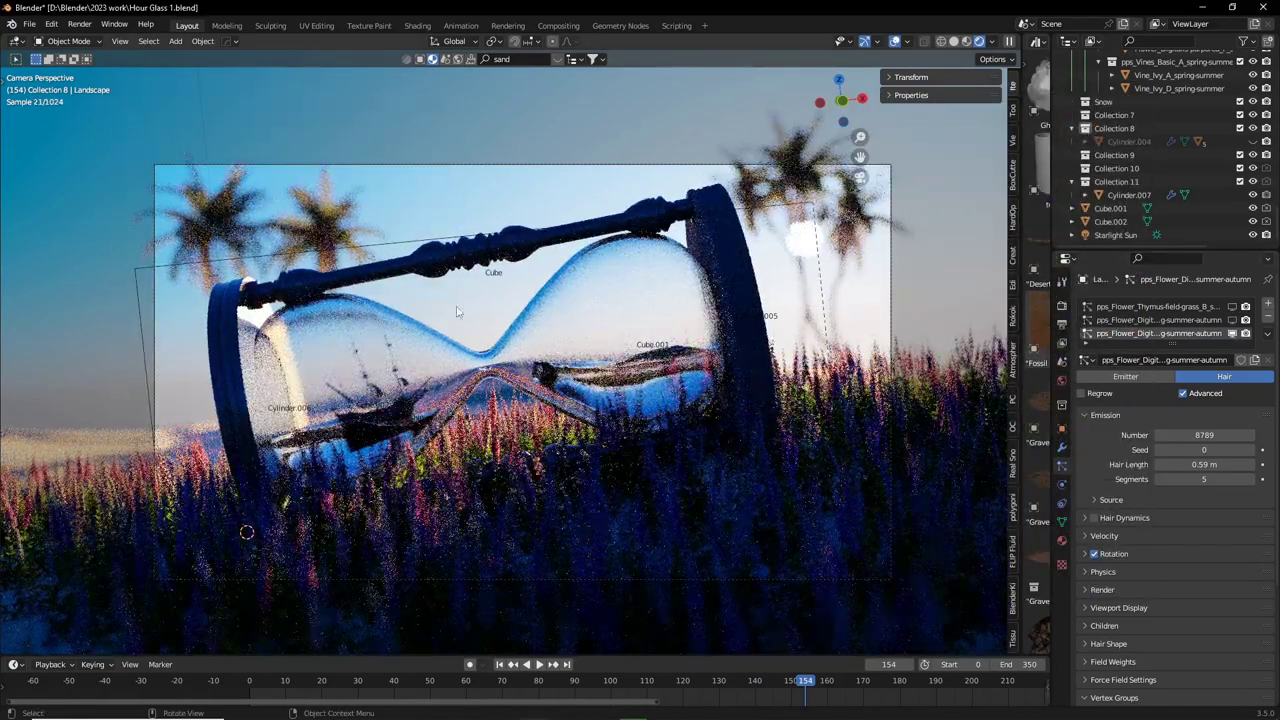
# - Set the Sky Texture sun rotation to -353° and bring the hourglass stand back into view
pyautogui.click(1190, 352)
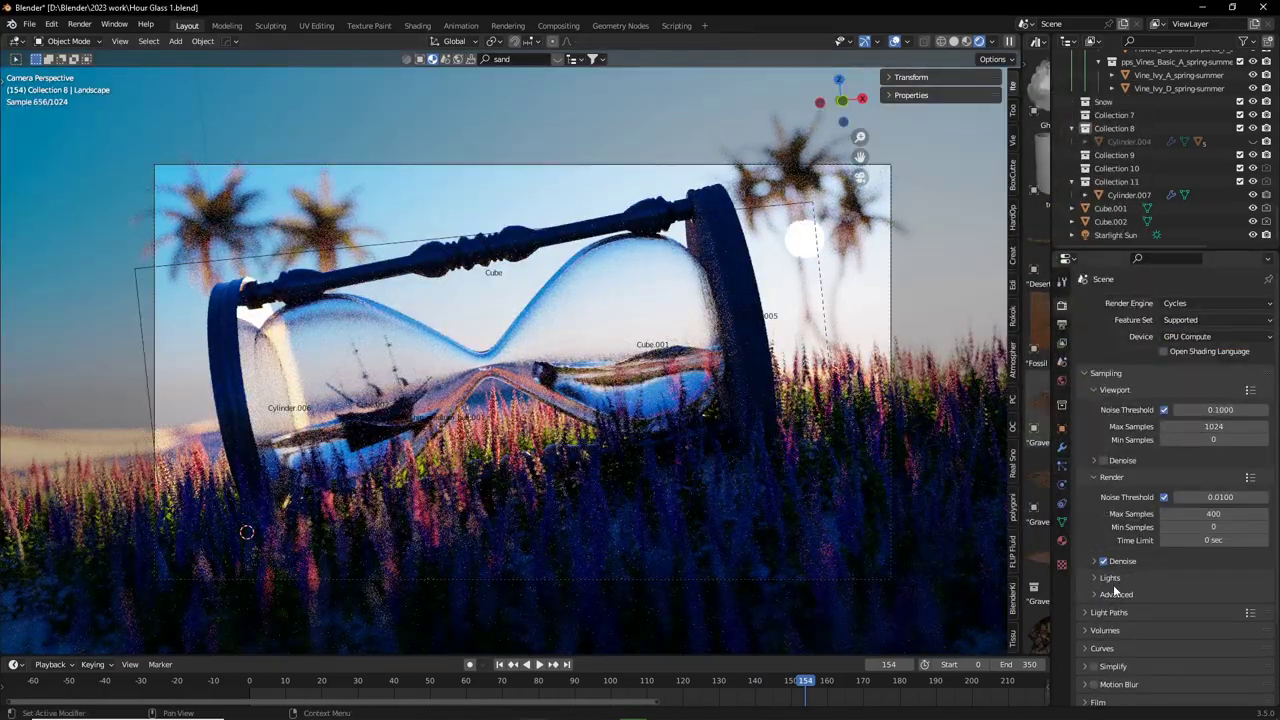
pyautogui.click(1062, 540)
pyautogui.moveTo(1205, 480)
pyautogui.mouseDown()
pyautogui.moveTo(1230, 480)
pyautogui.moveTo(1185, 480)
pyautogui.mouseUp()
pyautogui.click(481, 226)
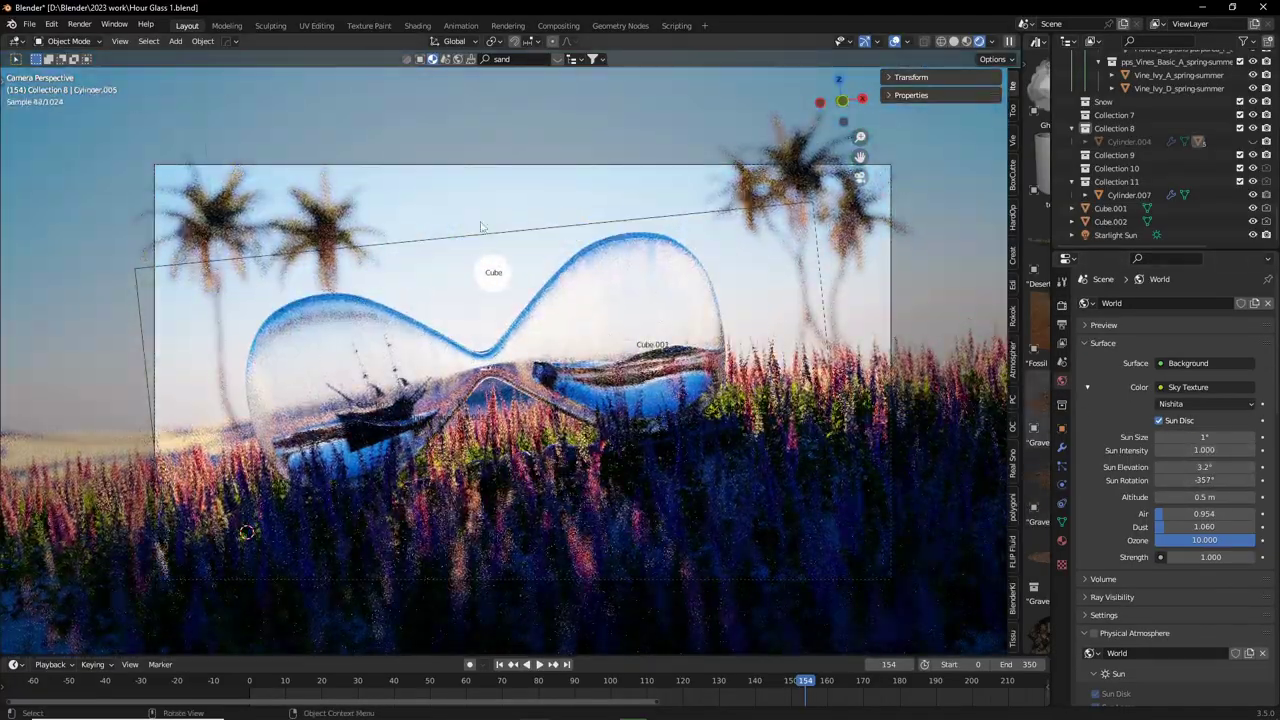
pyautogui.hotkey('ctrl', 'z')
pyautogui.hotkey('ctrl', 'z')
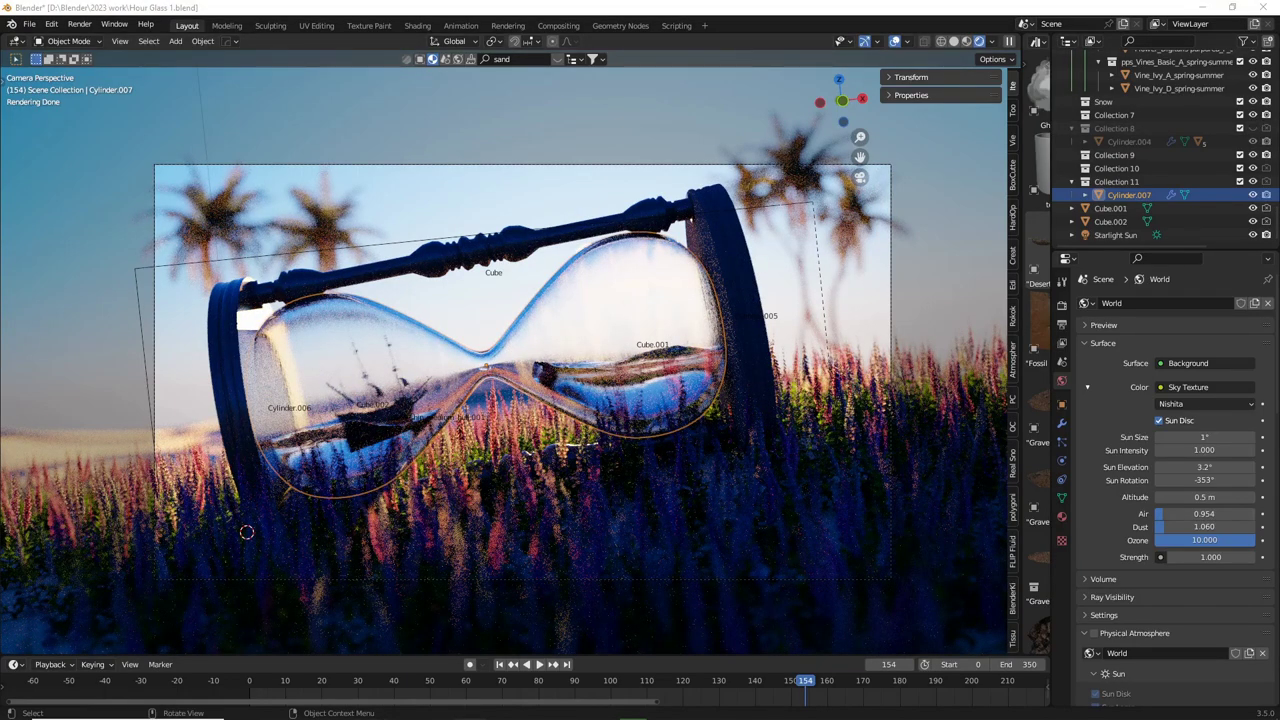
# - Toggle the viewport overlays and return the viewport to Solid shading
pyautogui.hotkey('shift', 'alt', 'z')
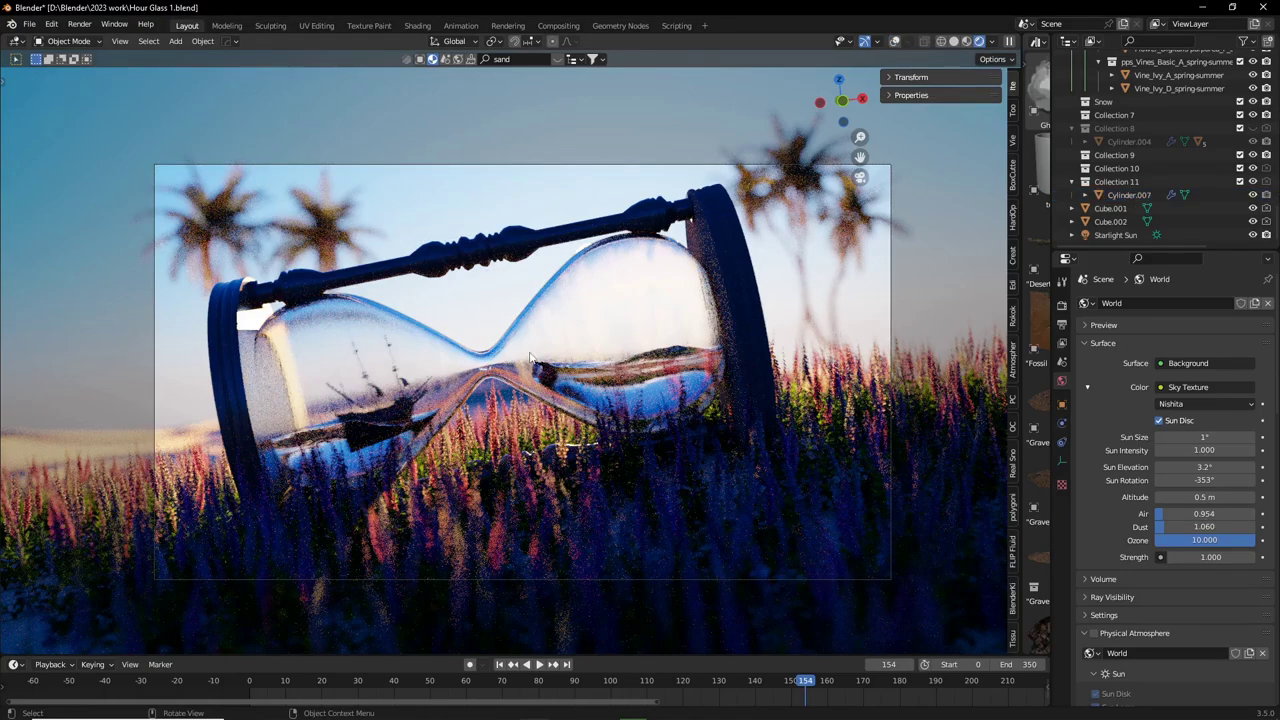
pyautogui.press('z')
pyautogui.hotkey('shift', 'alt', 'z')
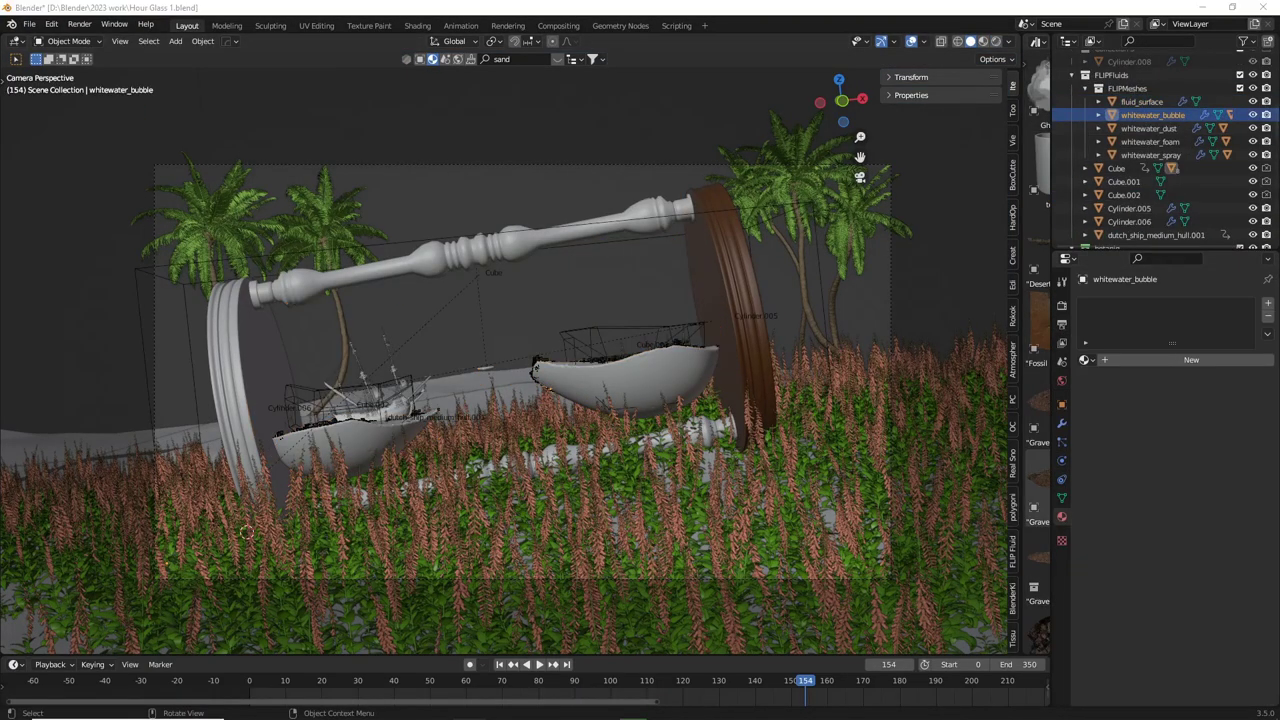
# - Select the whitewater_spray mesh and make the glass bulb visible again
pyautogui.click(1150, 155)
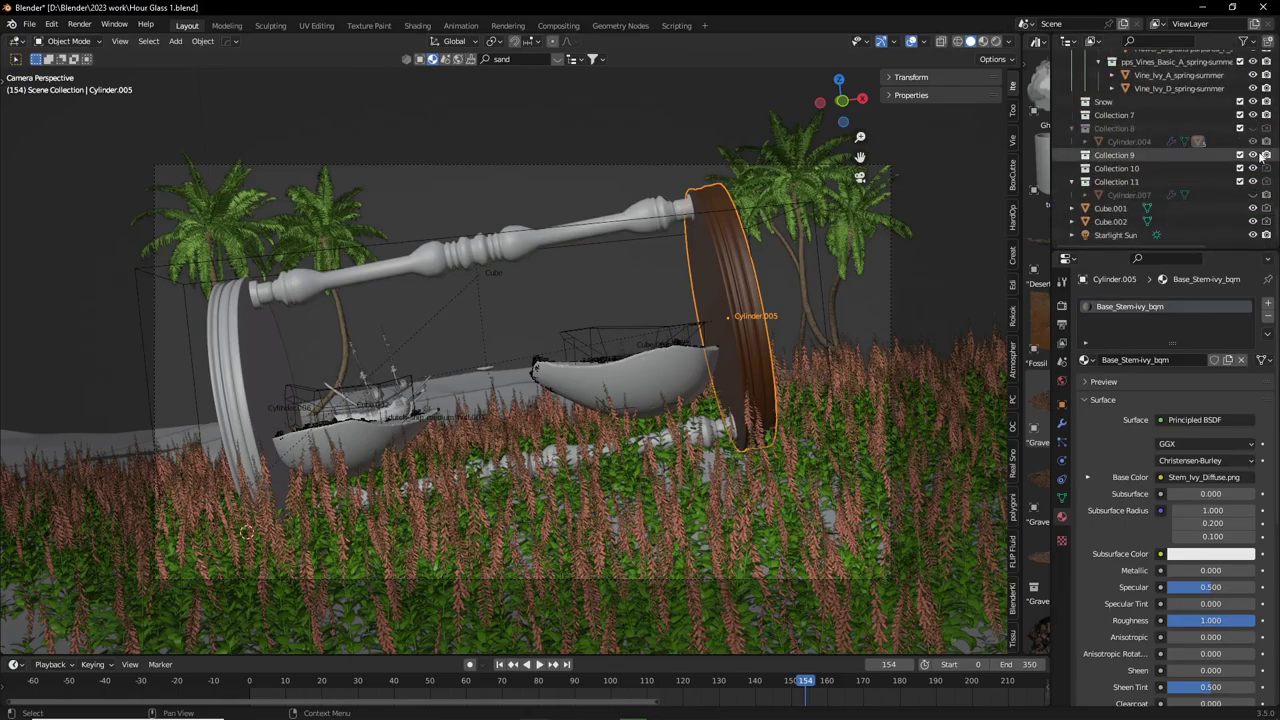
pyautogui.click(1252, 155)
pyautogui.scroll(2, 1160, 150)
pyautogui.moveTo(760, 300); pyautogui.dragTo(733, 240, button='middle')
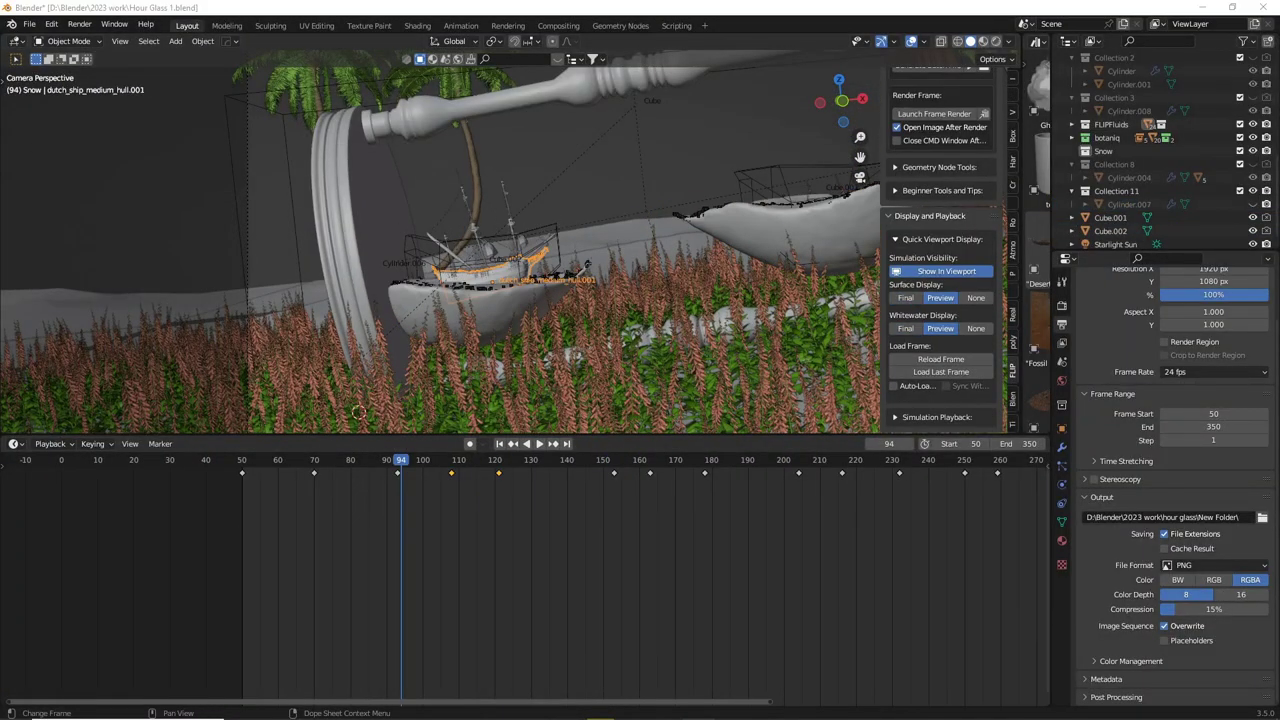
# - Rotate the ship -4.18° about Z and keyframe its available channels at frame 163
pyautogui.press('r')
pyautogui.press('z')
pyautogui.click(671, 278)
pyautogui.press('i')
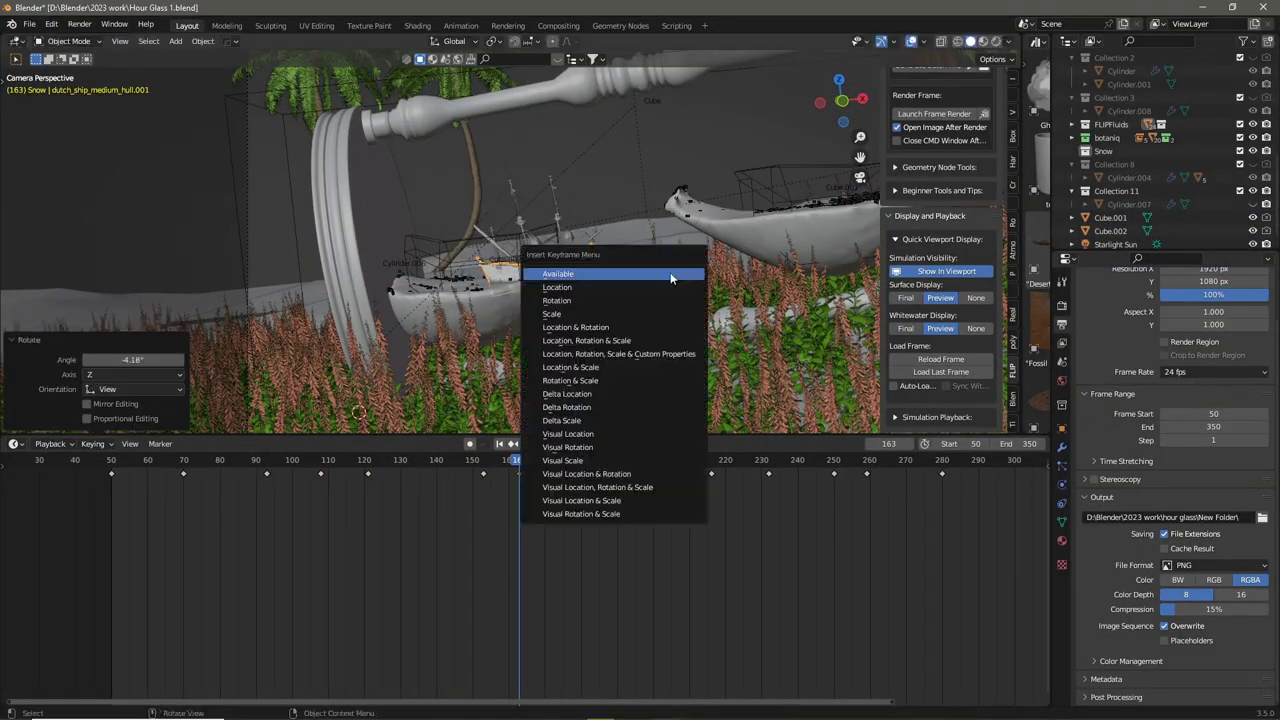
pyautogui.click(671, 274)
# - Play back and scrub the animation through frames 336, 101, 48, 200 and 269
pyautogui.moveTo(574, 520); pyautogui.dragTo(564, 546)
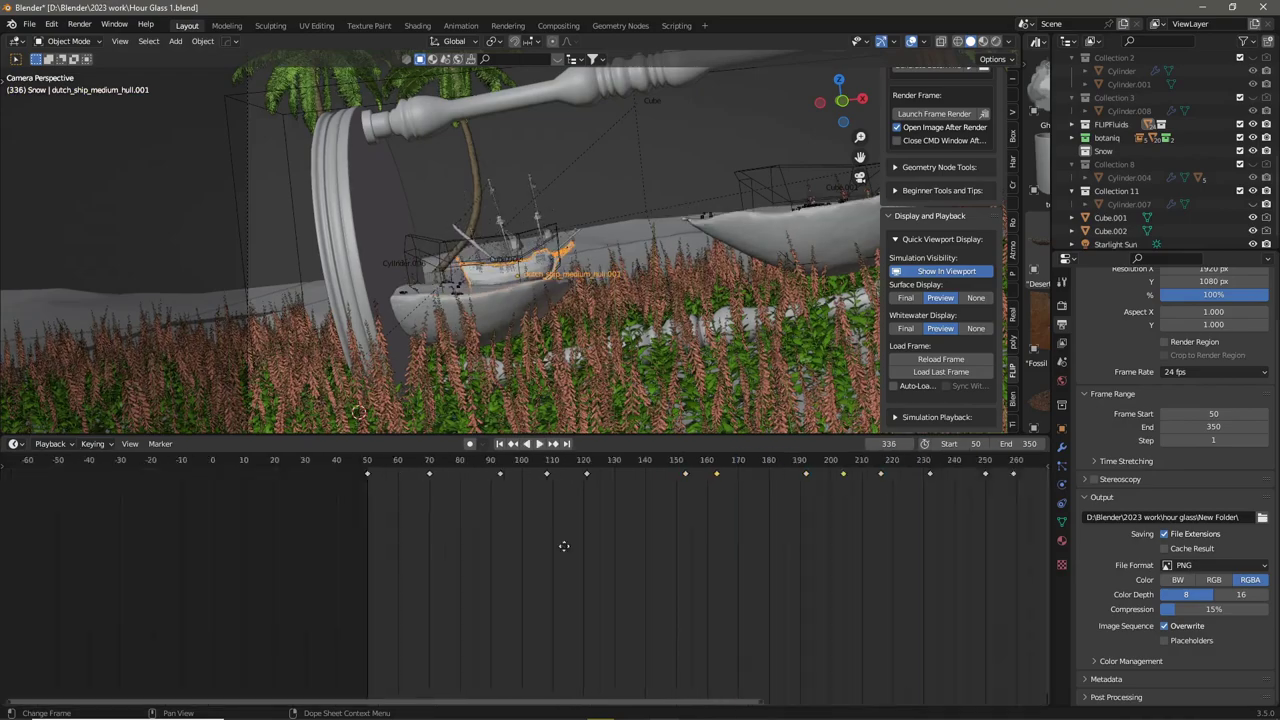
pyautogui.press('space')
pyautogui.scroll(2, 416, 511)
pyautogui.click(554, 470)
pyautogui.press('space')
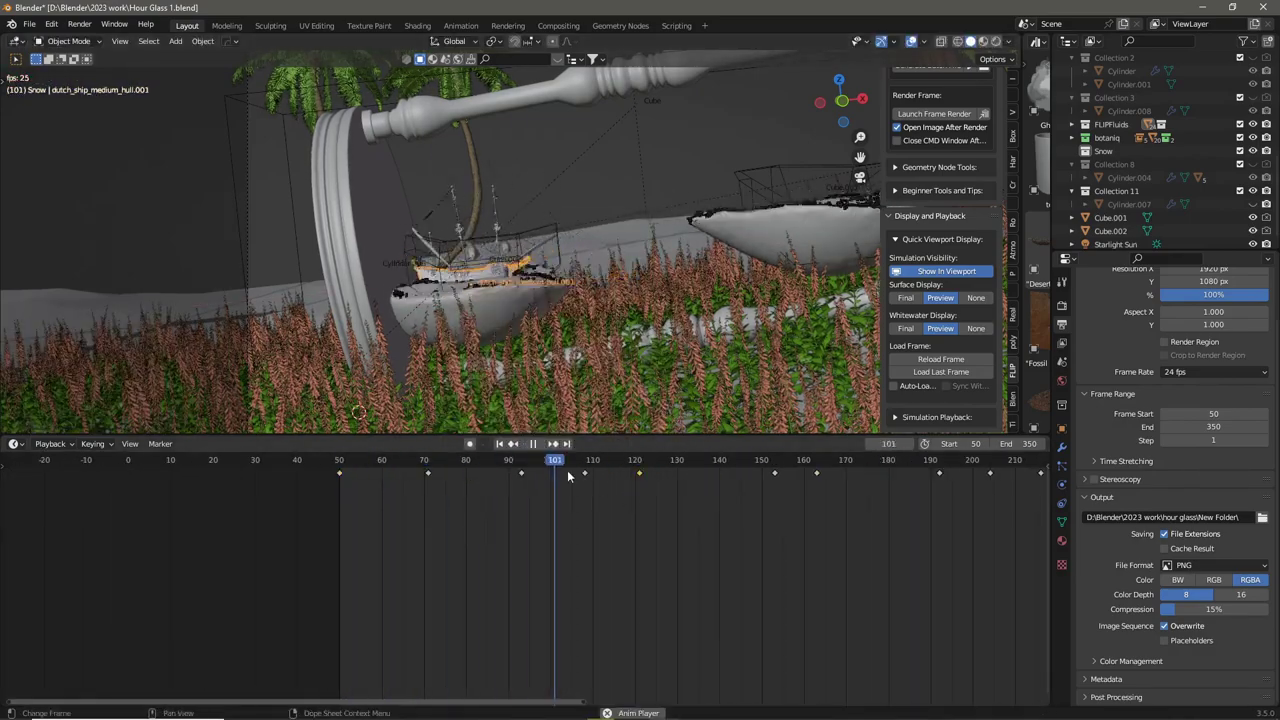
pyautogui.moveTo(600, 478); pyautogui.dragTo(305, 481)
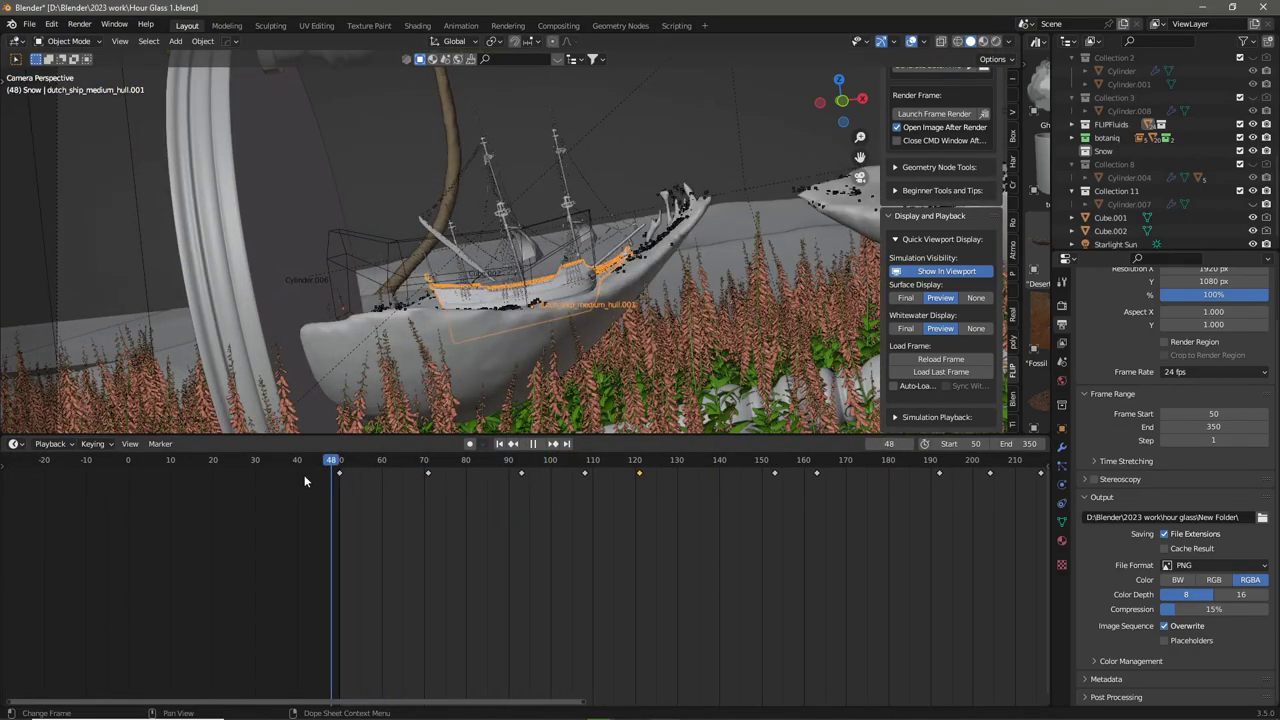
pyautogui.moveTo(623, 524); pyautogui.dragTo(366, 505)
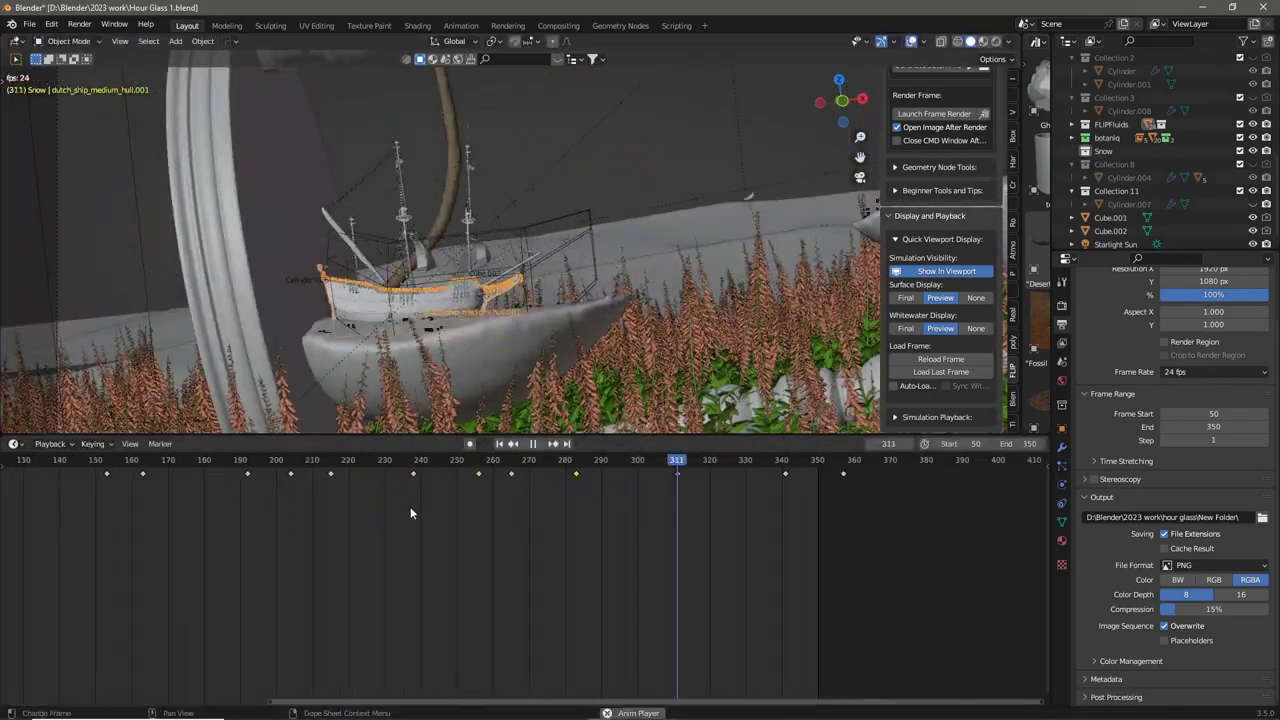
pyautogui.scroll(-4, 410, 506)
pyautogui.moveTo(757, 460); pyautogui.dragTo(525, 460)
pyautogui.press('space')
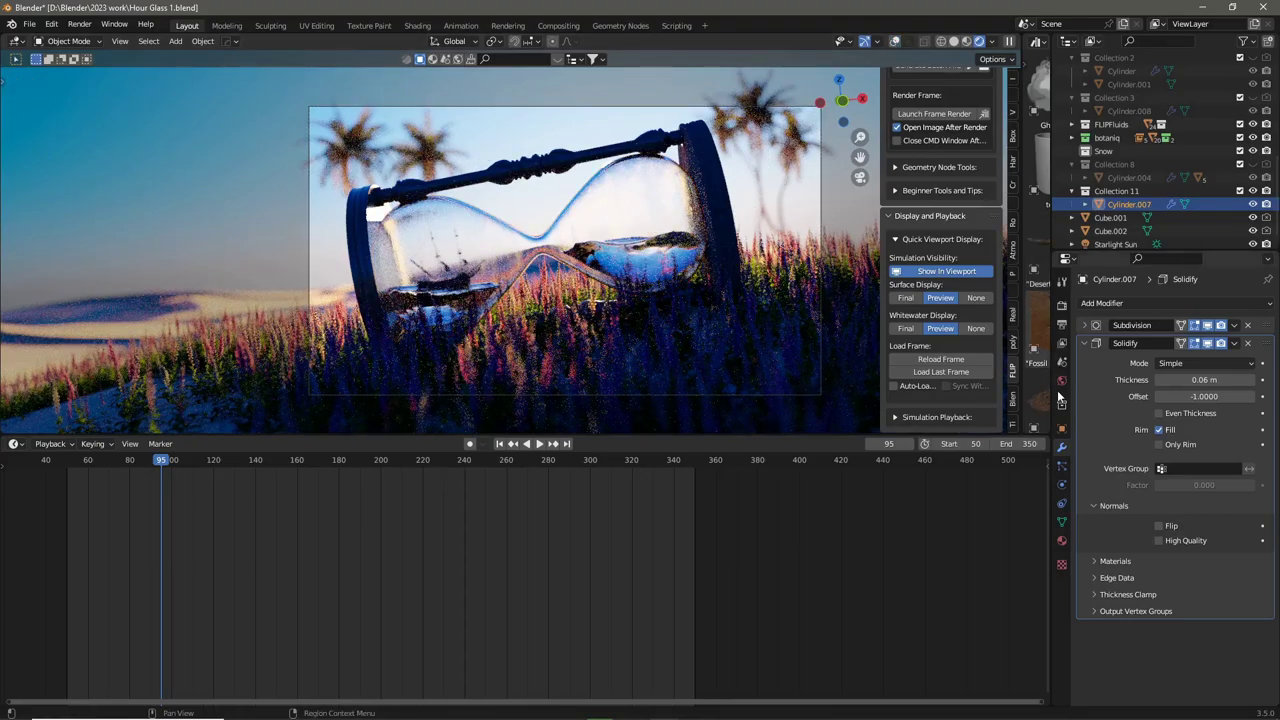
# - Set the Nishita sun elevation to 2.8°, air to 1.019 and dust to 1.256
pyautogui.click(1062, 381)
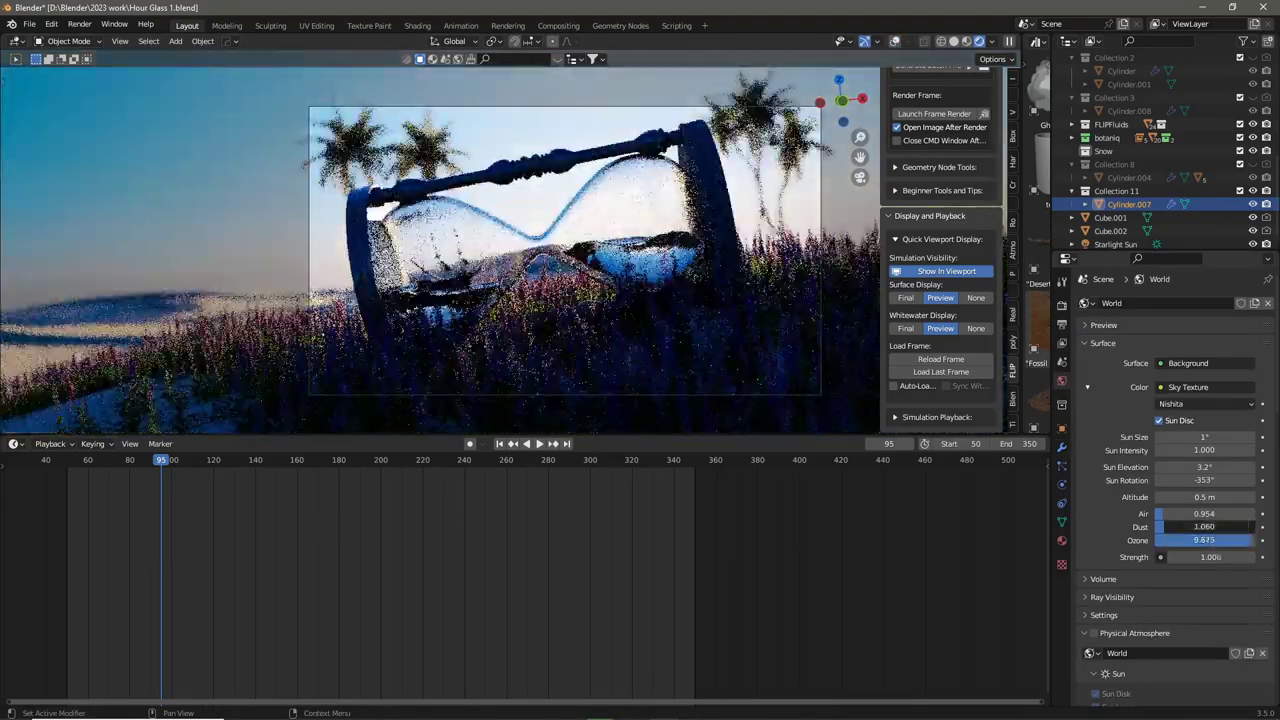
pyautogui.scroll(2, 1073, 193)
pyautogui.click(1073, 191)
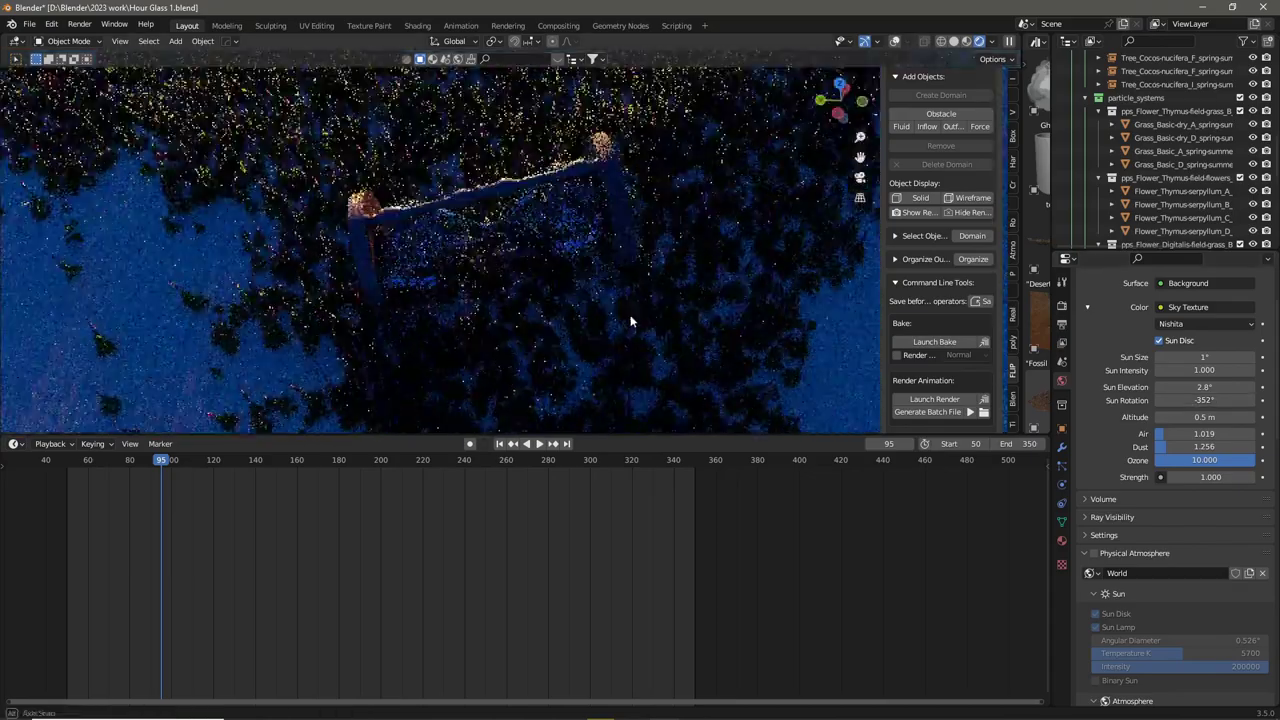
# - Review the flower particle settings and preview frames 180 and 325
pyautogui.click(1062, 465)
pyautogui.click(694, 480)
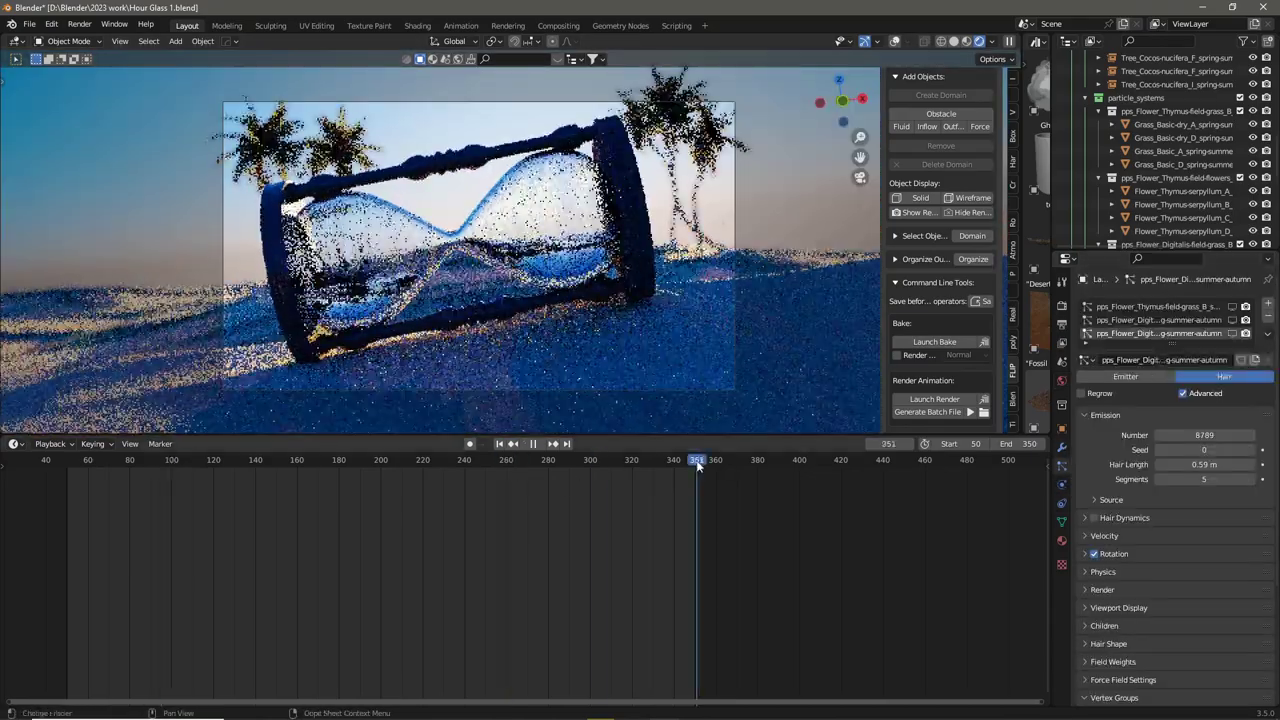
pyautogui.click(334, 480)
pyautogui.click(641, 480)
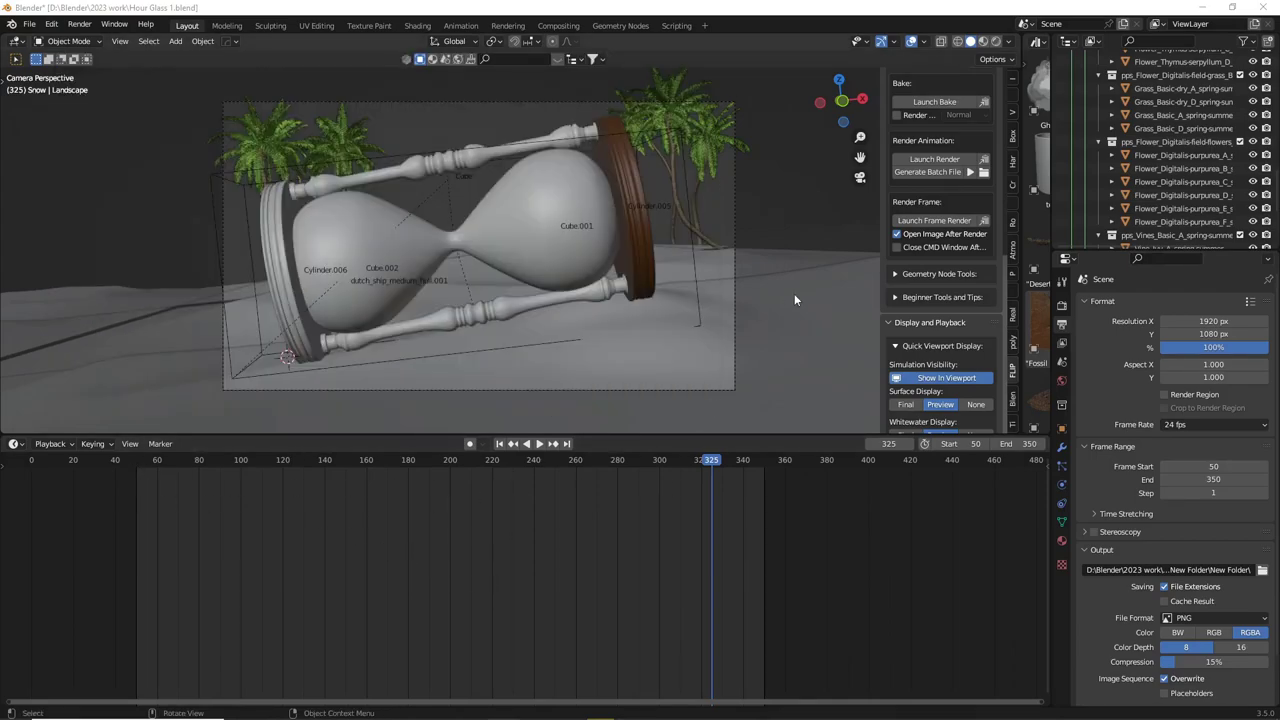
# - Save Hour Glass 1.blend and launch the FLIP Fluids command-line render
pyautogui.click(29, 24)
pyautogui.click(53, 111)
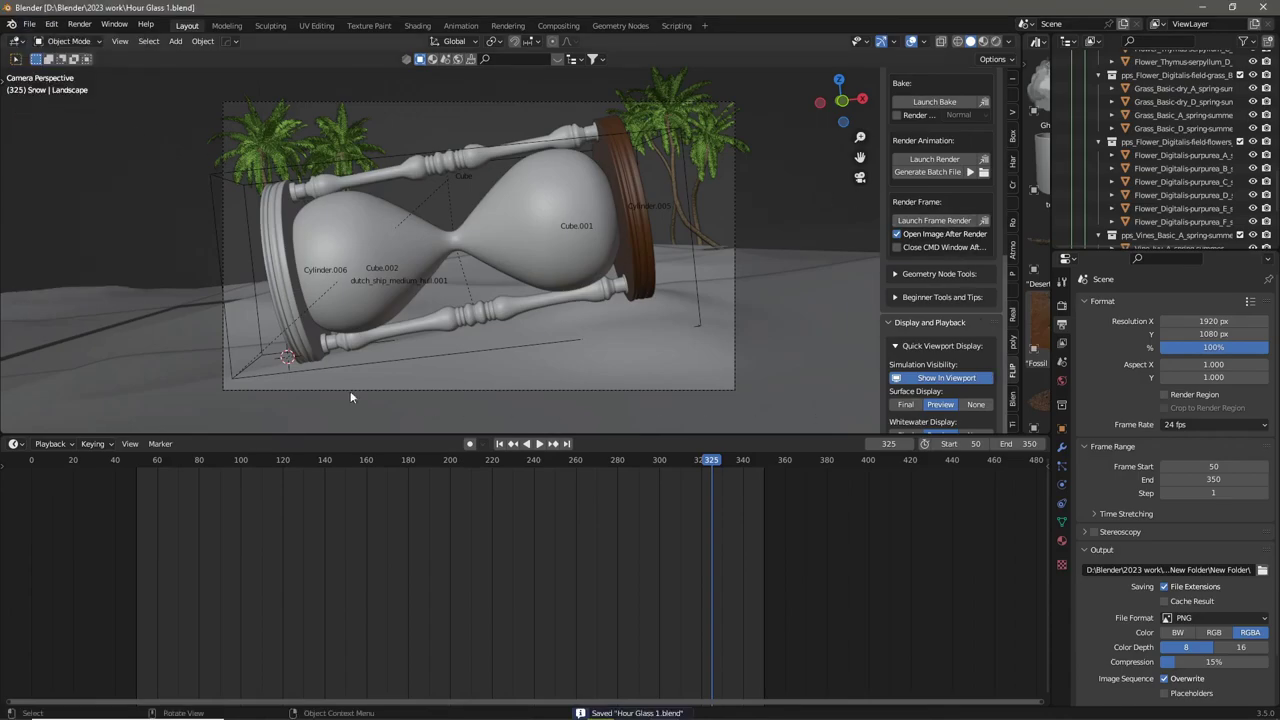
pyautogui.scroll(-3, 974, 382)
pyautogui.scroll(1, 974, 382)
pyautogui.scroll(2, 980, 300)
pyautogui.click(945, 161)
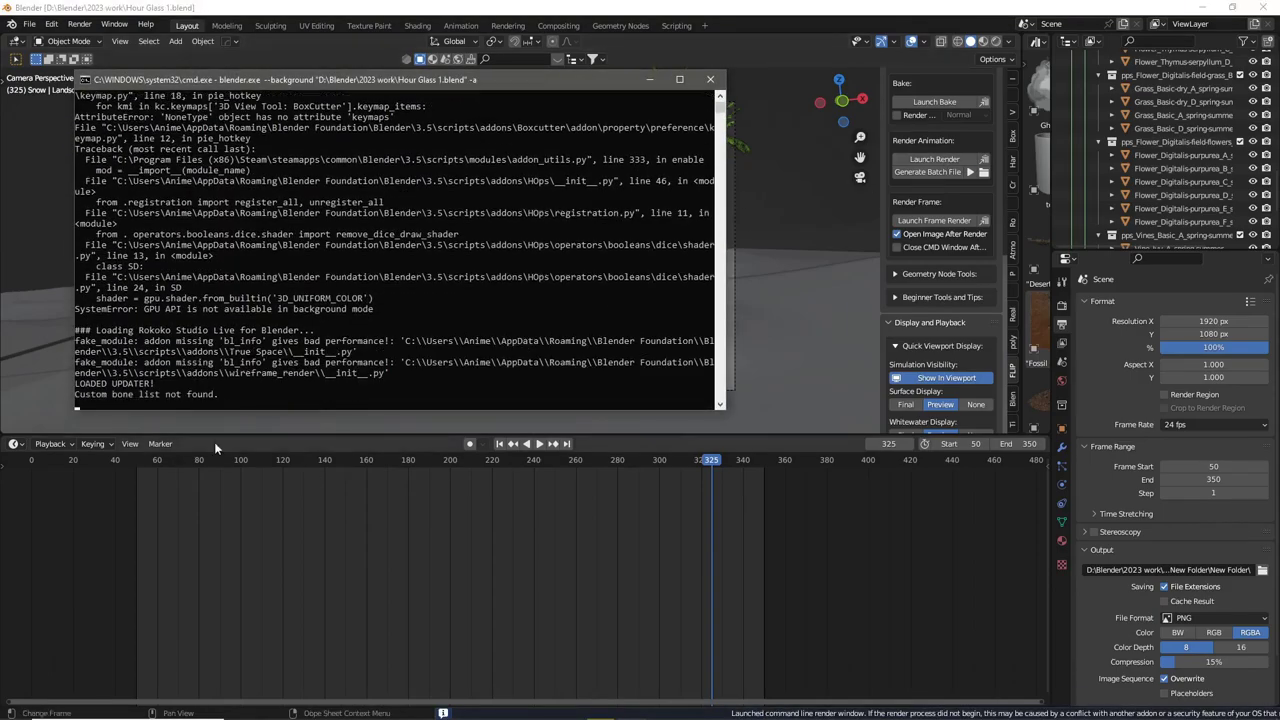